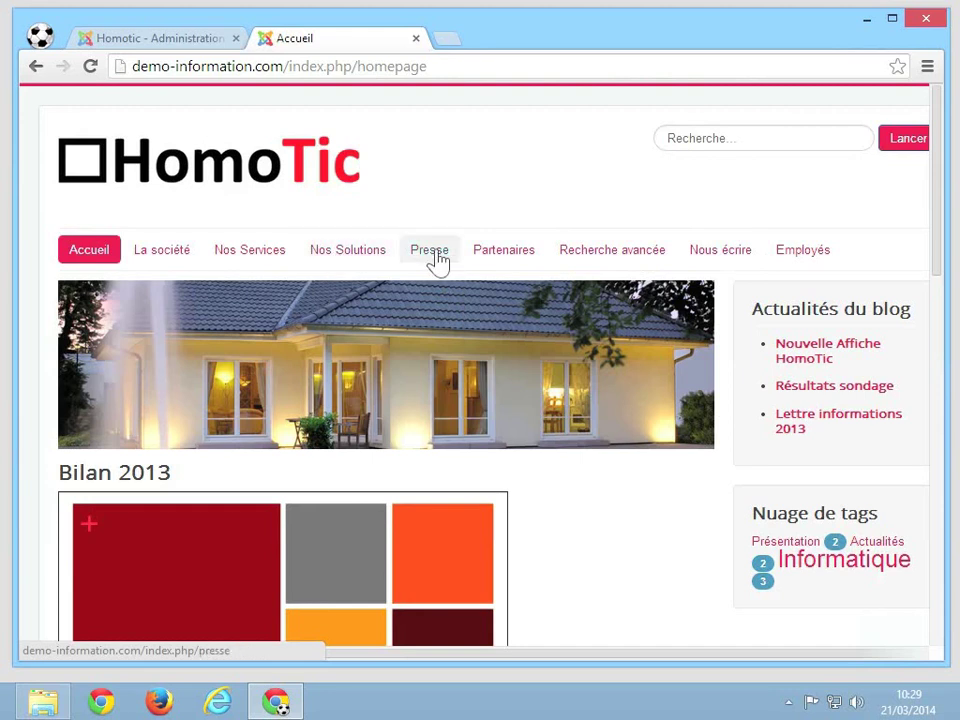
Examine the content and modules on the HomoTic homepage from header to footer, and reload the page.
scroll(816, 422, "down", 2)
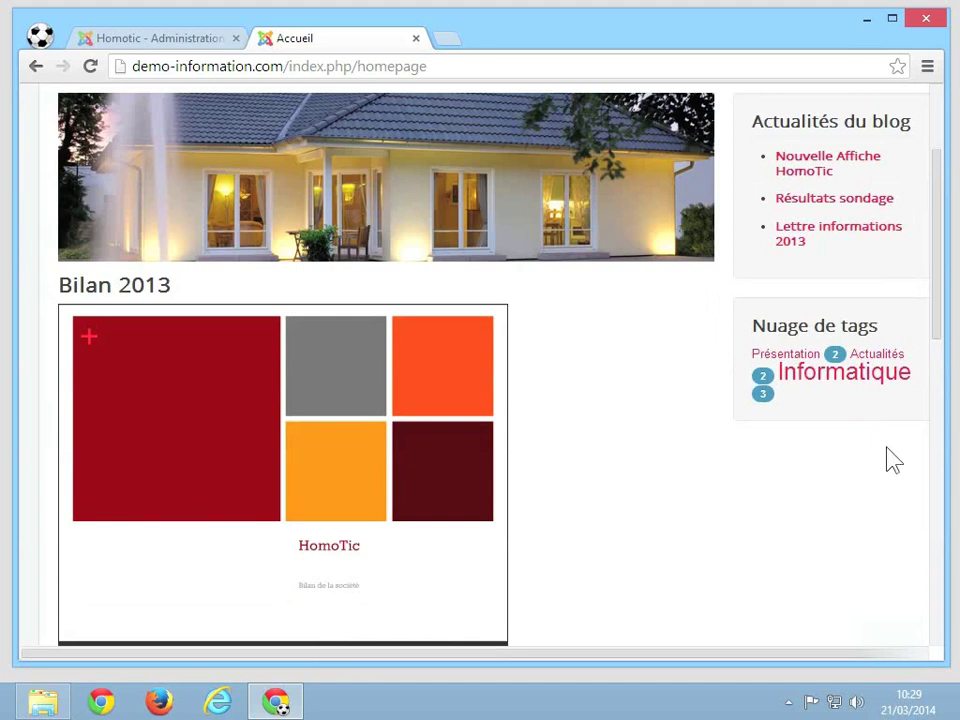
scroll(891, 456, "down", 5)
scroll(893, 460, "down", 4)
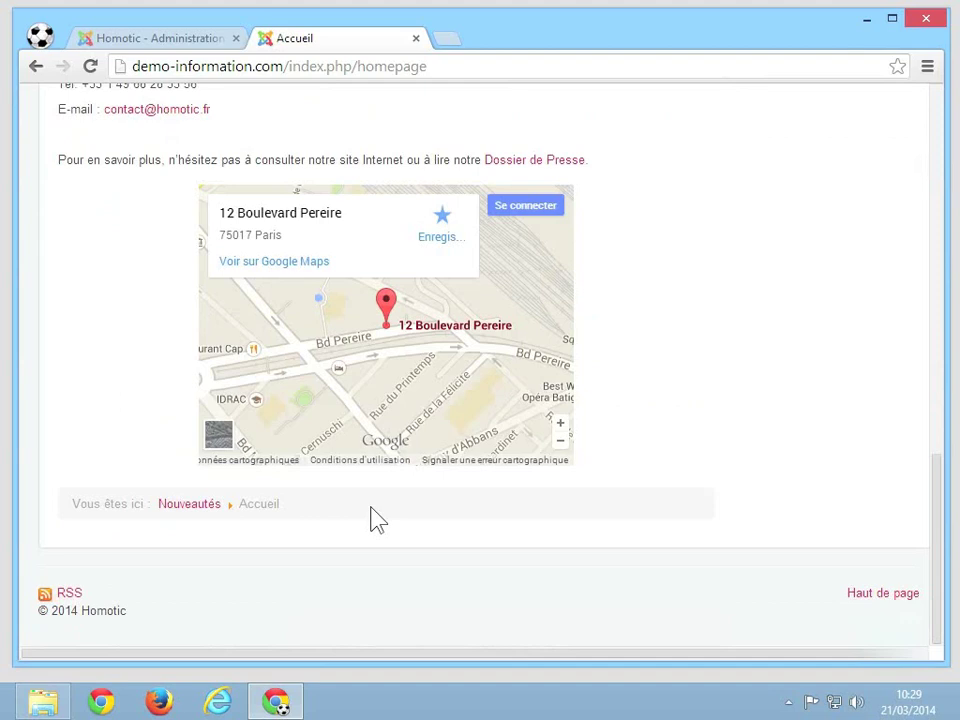
scroll(671, 512, "up", 11)
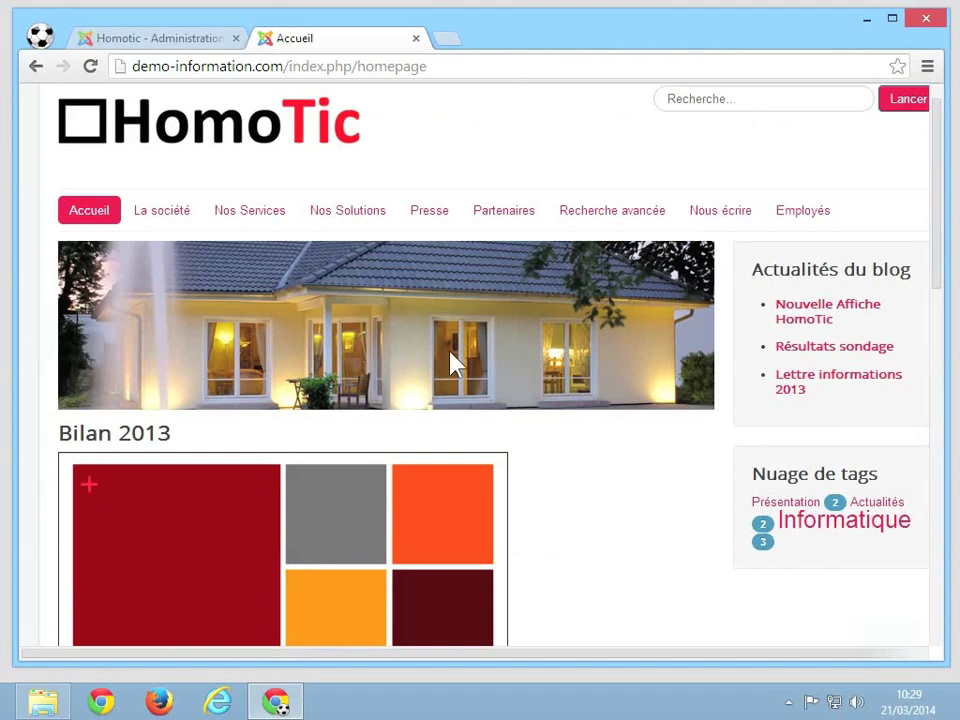
left_click(90, 66)
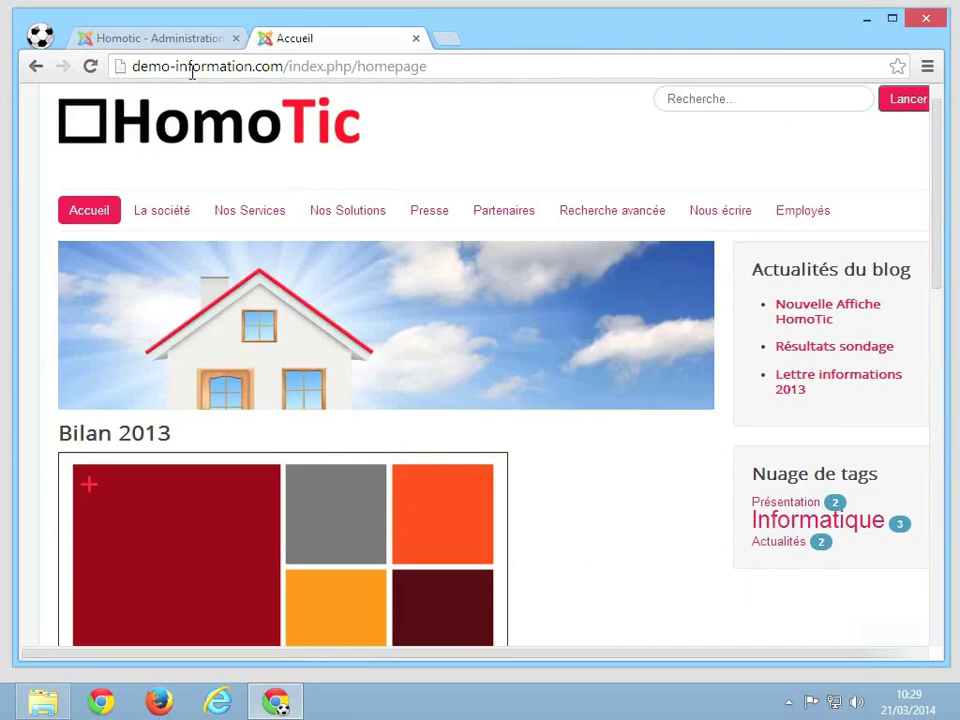
left_click(99, 70)
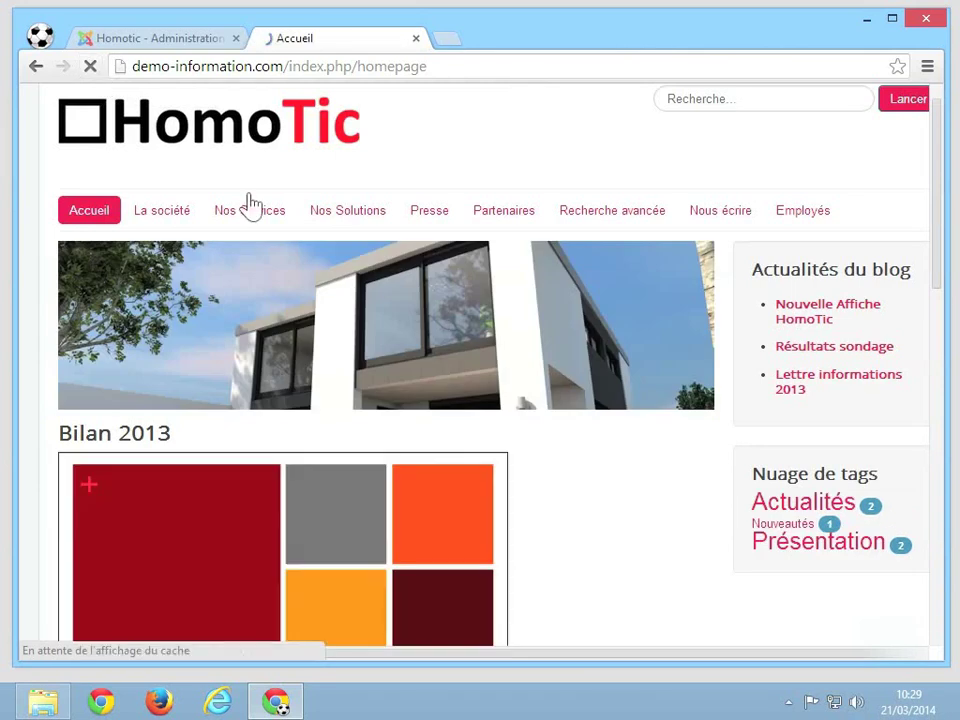
mouse_move(175, 225)
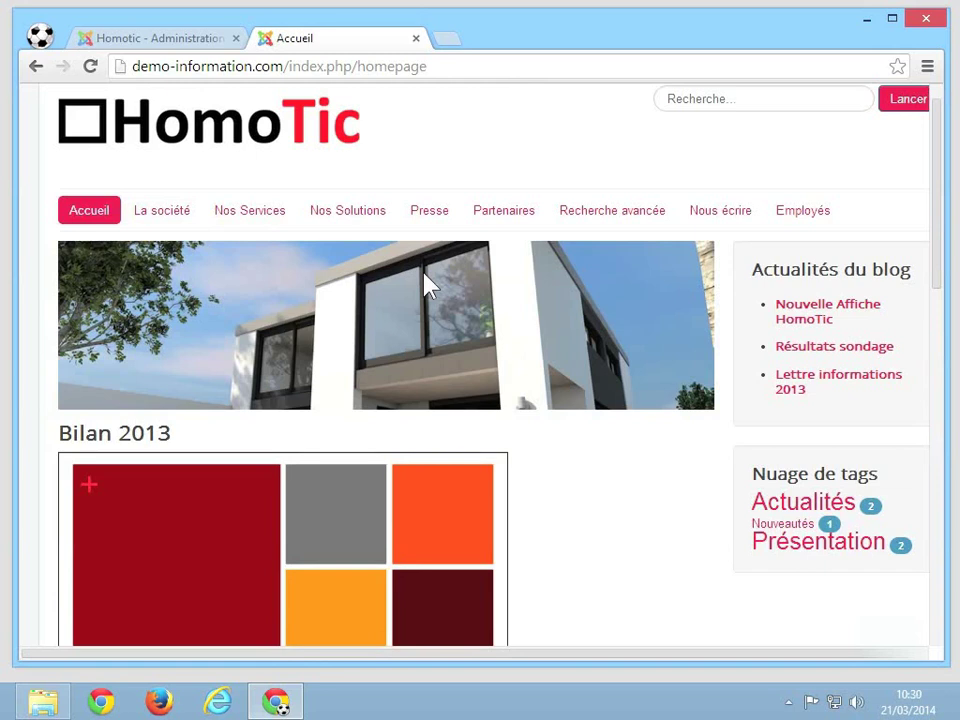
Switch to the Joomla administration's module manager and list the Administration modules.
left_click(194, 47)
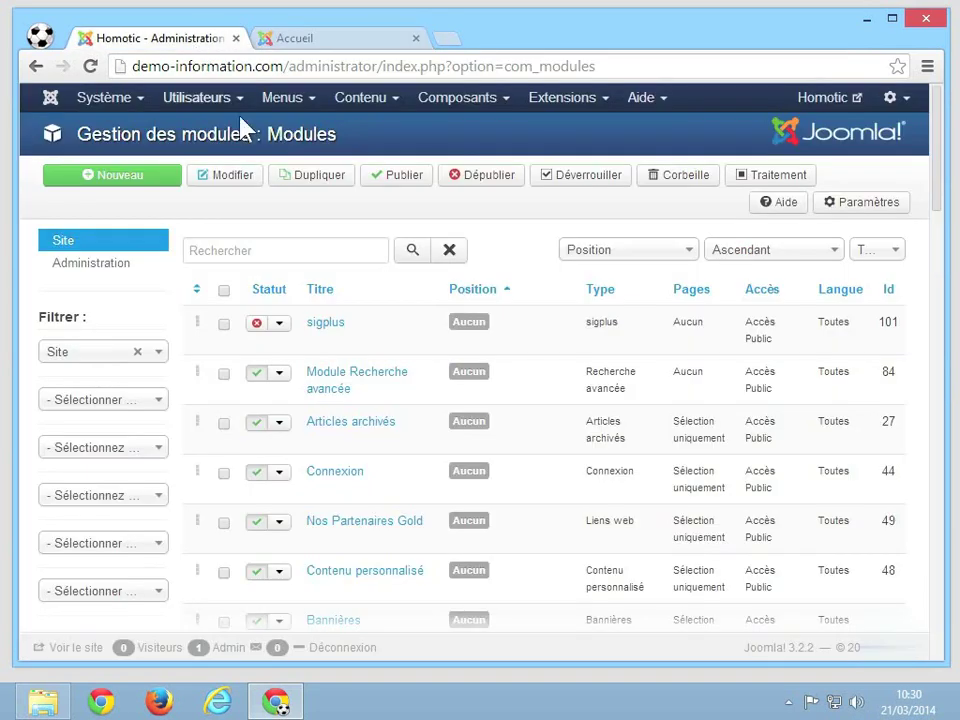
left_click(555, 100)
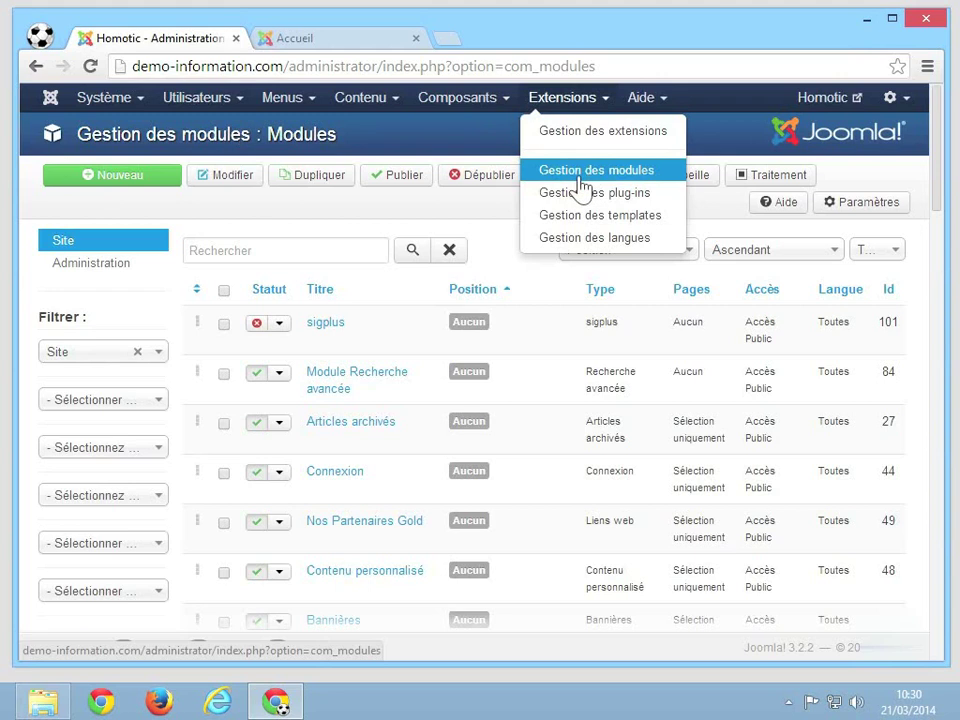
left_click(413, 210)
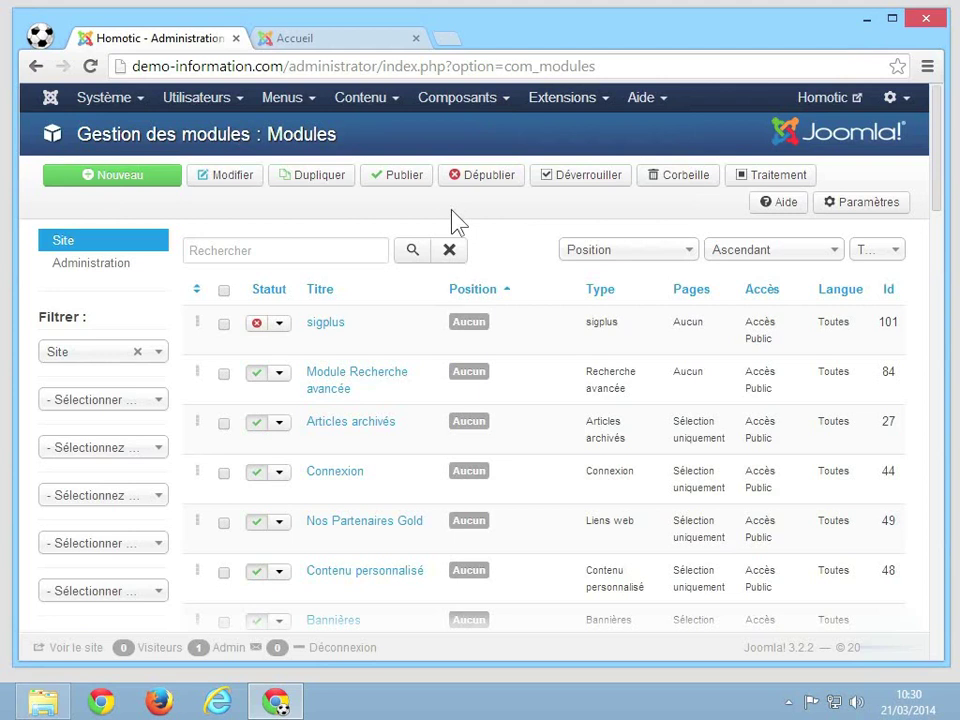
left_click(122, 273)
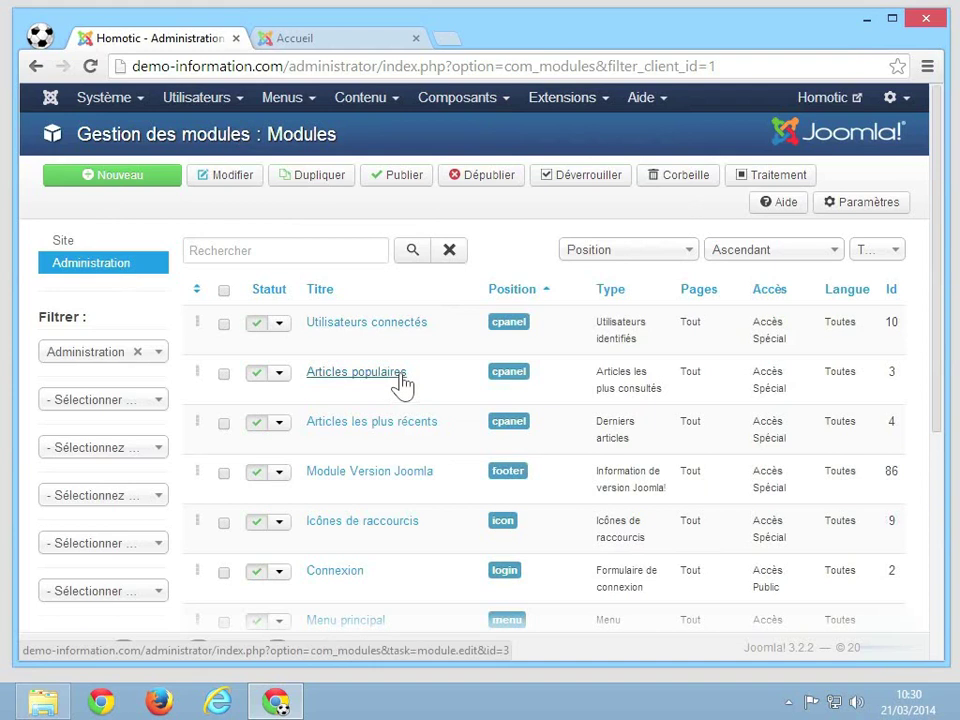
Examine the module blocks on the administration control panel, and return to the module manager's Site module list.
left_click(52, 98)
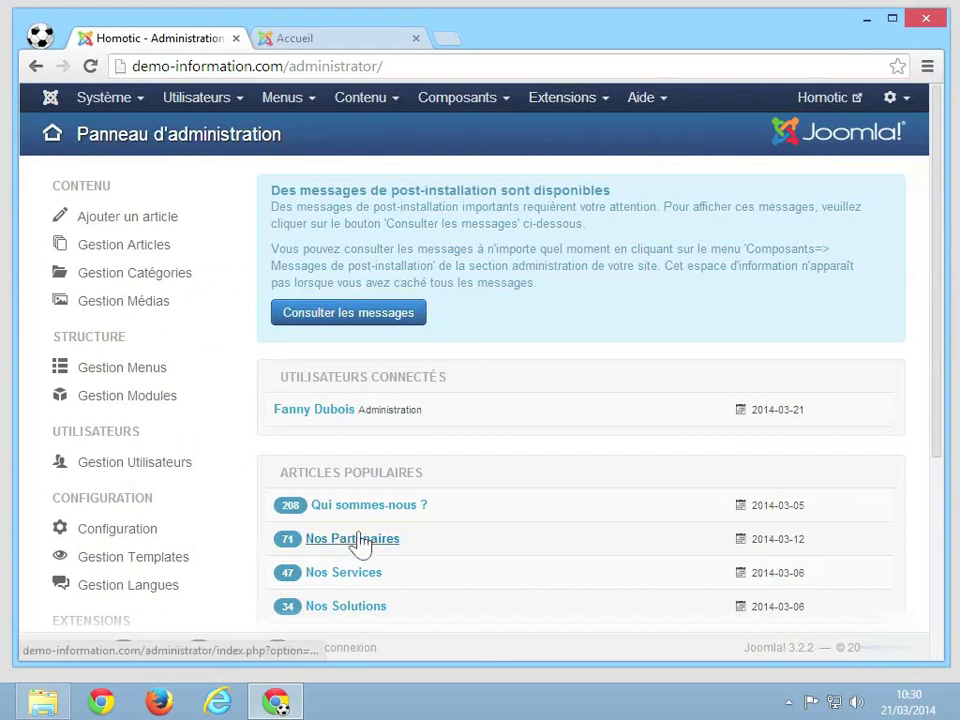
scroll(360, 546, "down", 2)
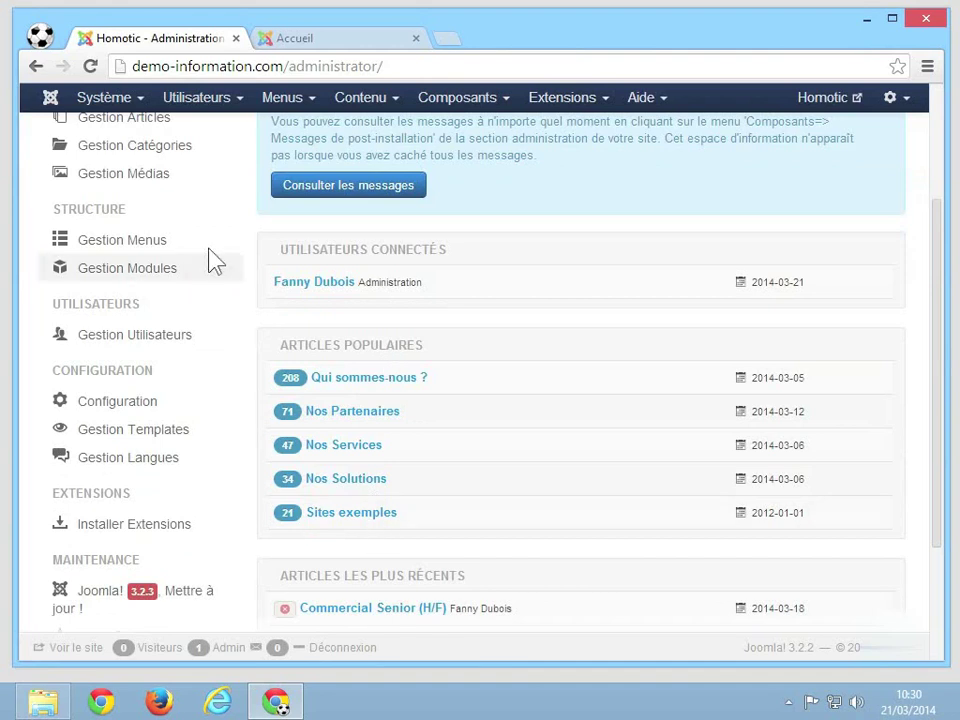
left_click(37, 68)
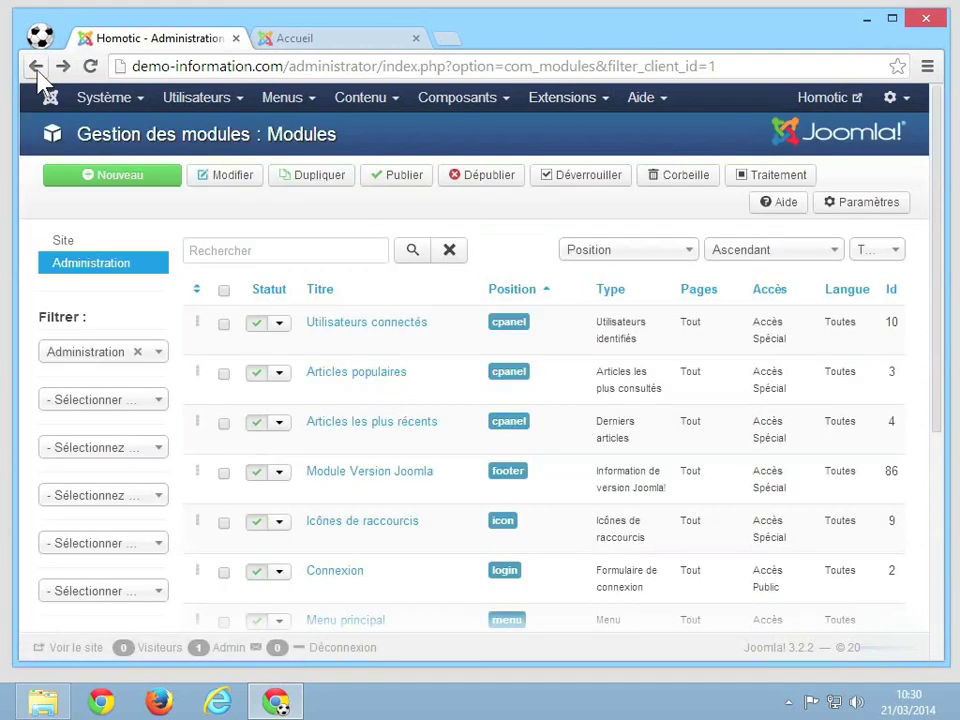
left_click(64, 241)
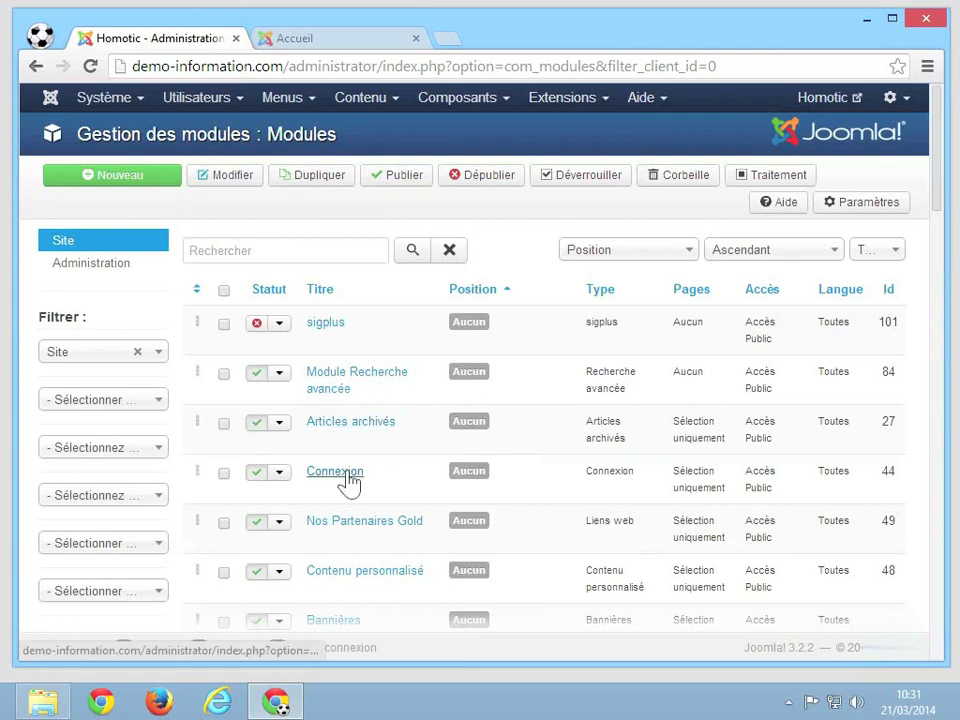
Open the public site's Employés page and compare its Connexion module with the entry in the administration's module list.
left_click(327, 46)
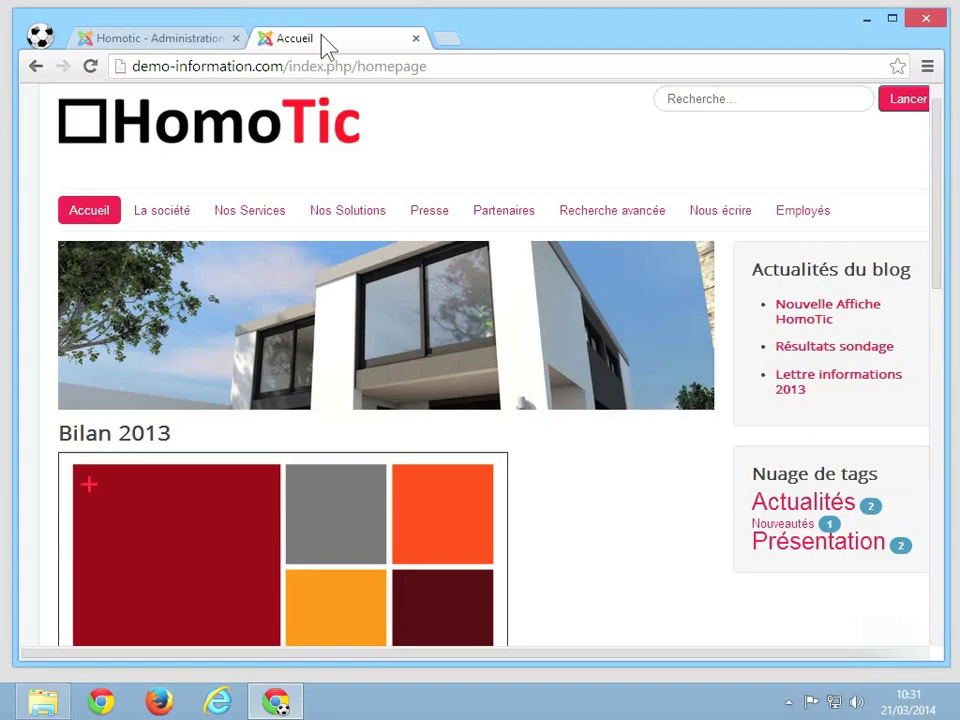
left_click(792, 214)
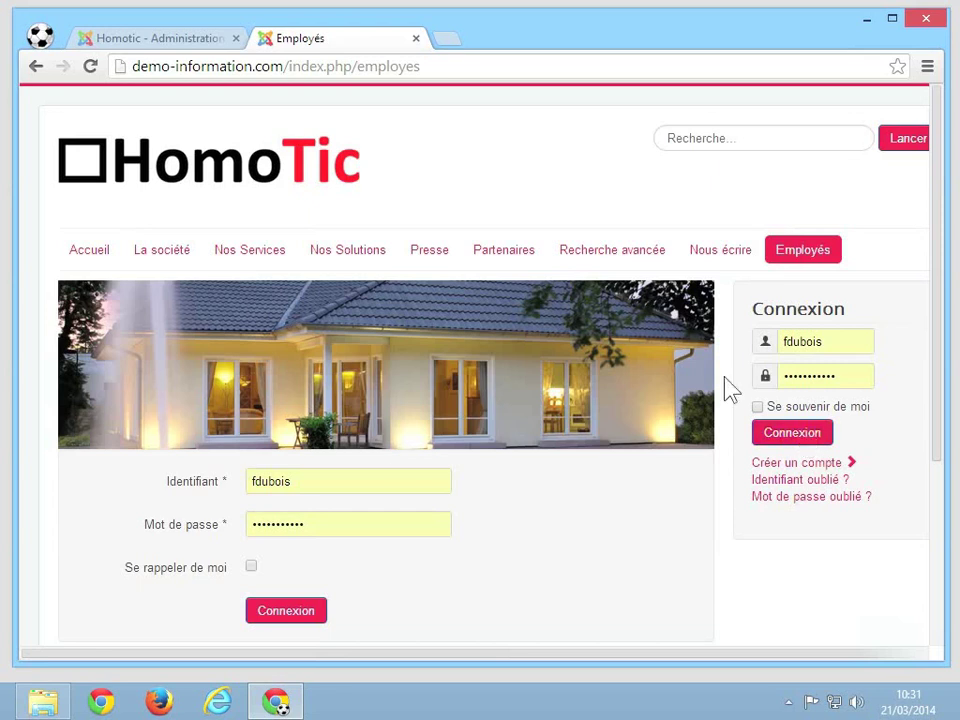
left_click(193, 40)
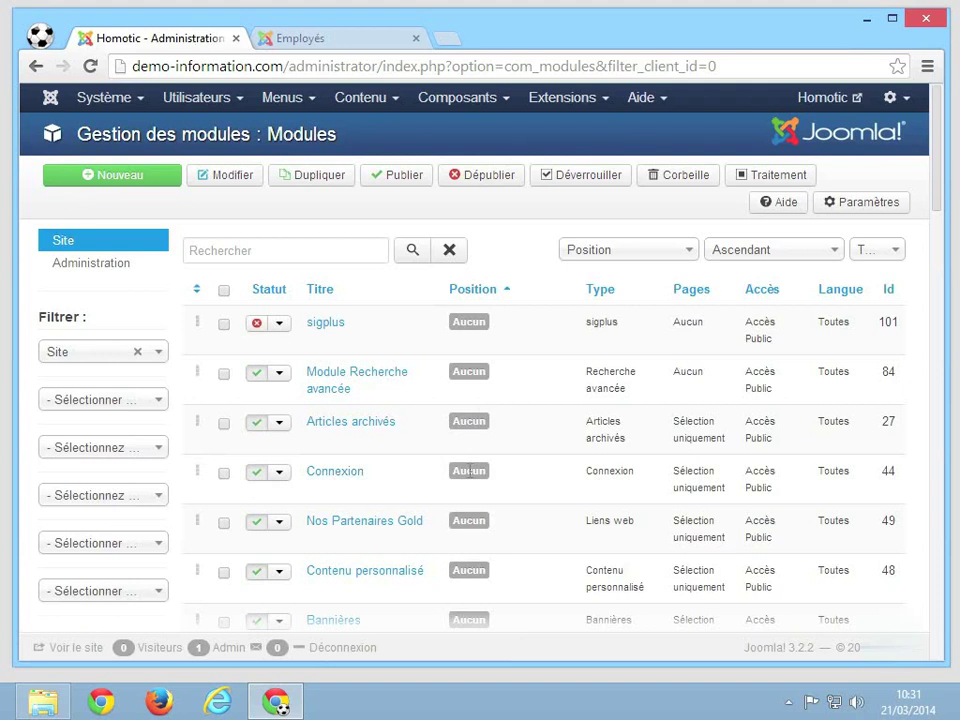
left_click(347, 43)
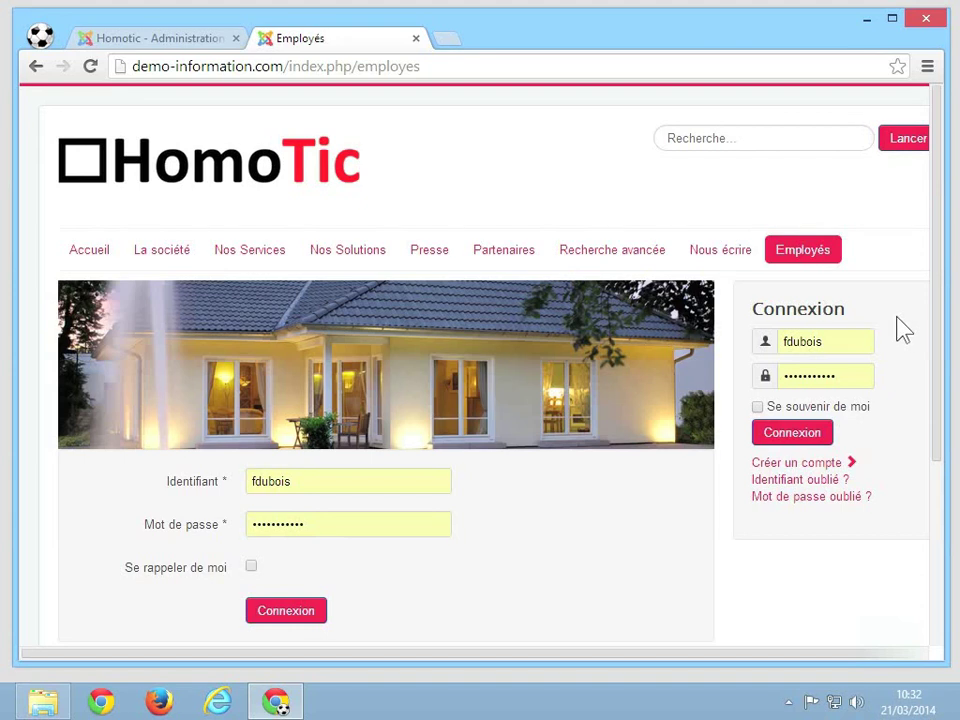
left_click(183, 40)
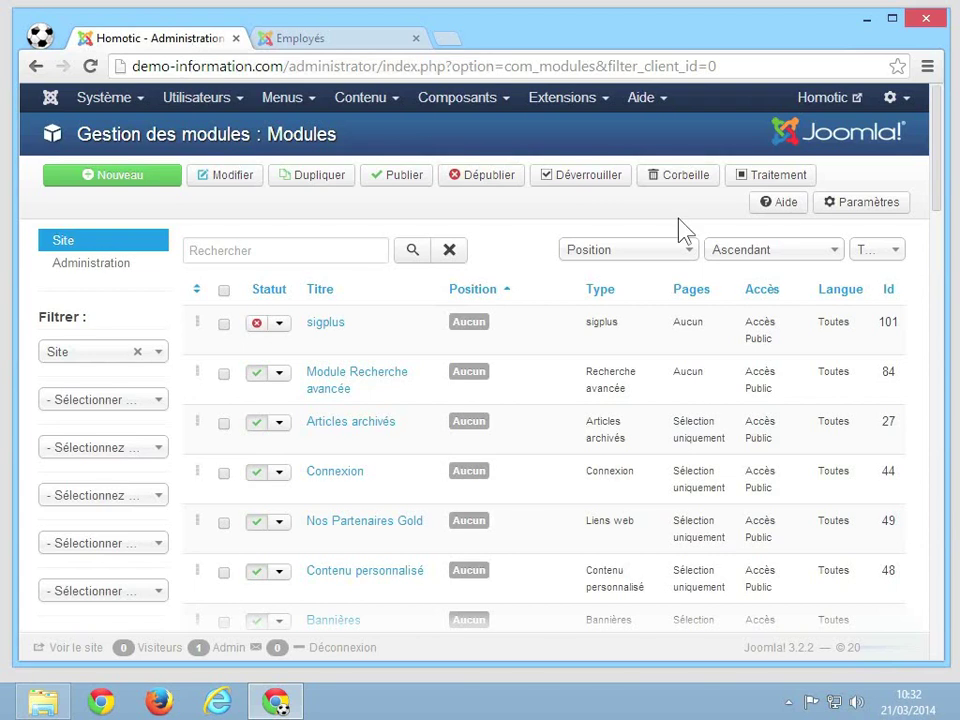
Look through the Site module list and search the module titles for "fil".
scroll(680, 230, "down", 3)
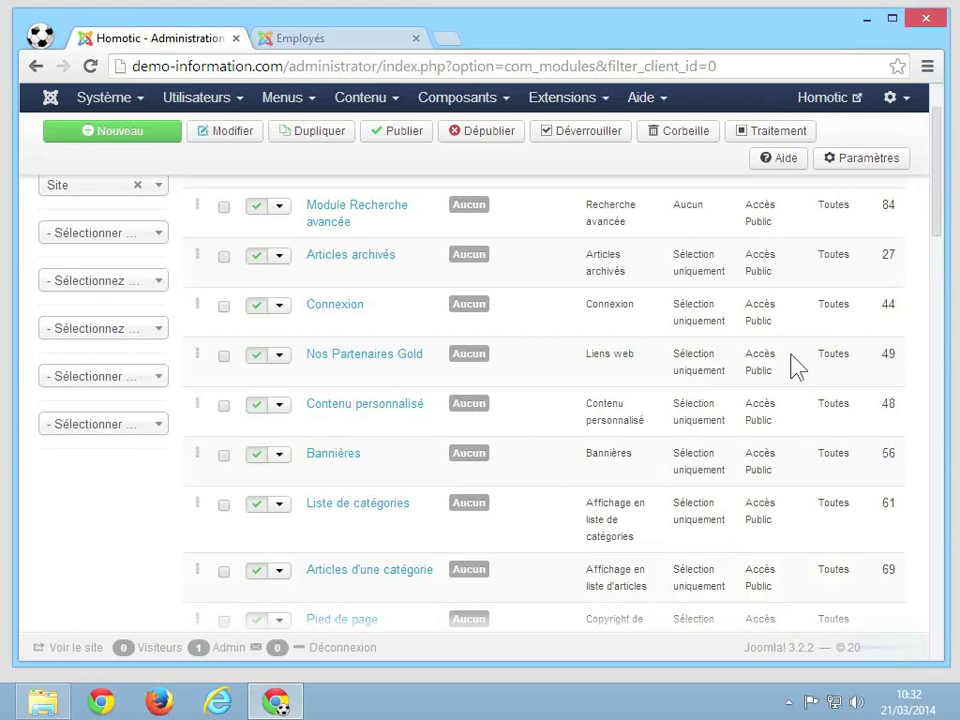
scroll(797, 367, "up", 3)
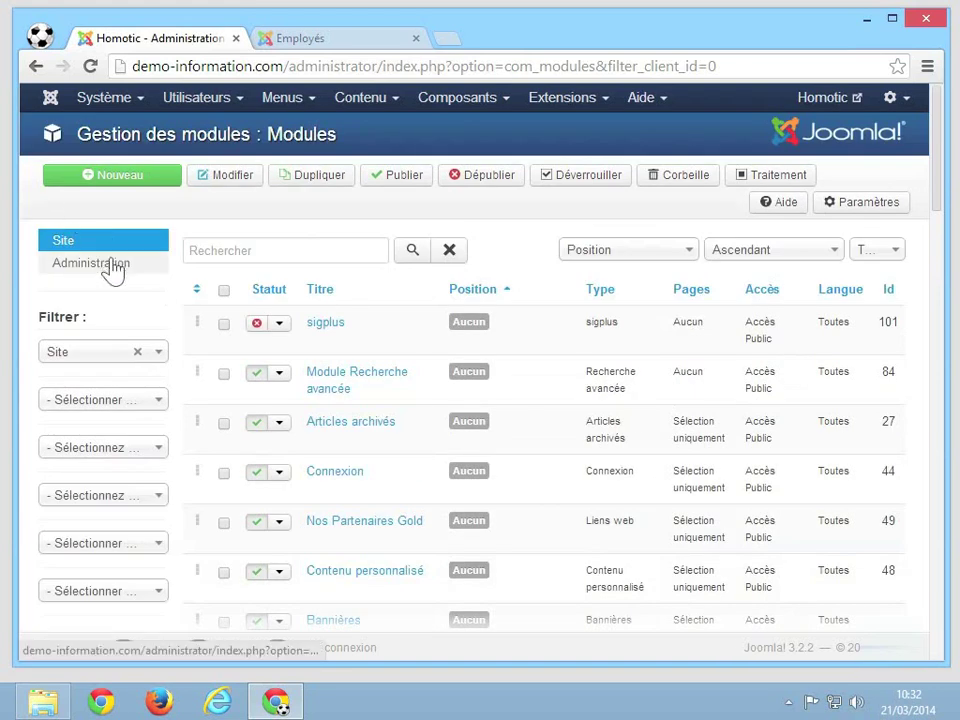
left_click(234, 248)
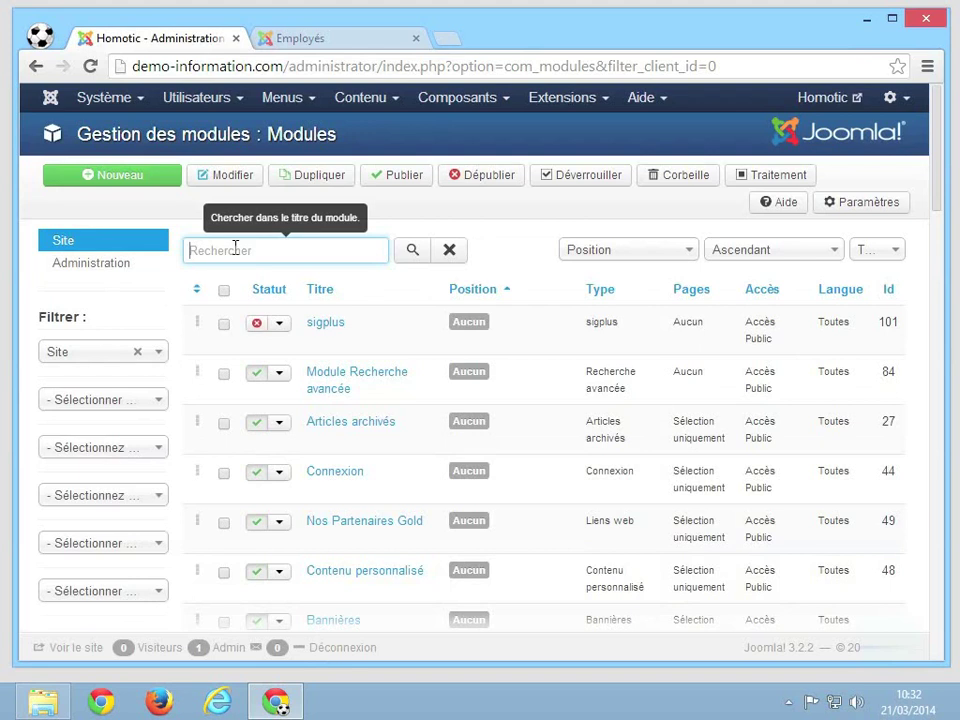
type("fil")
key("Return")
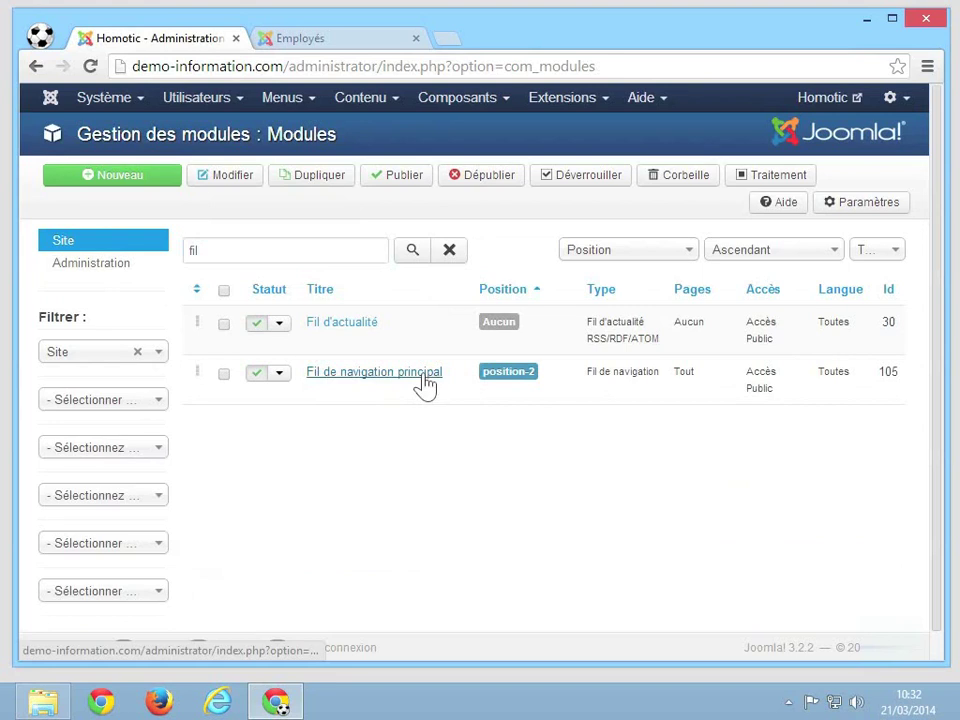
Examine the breadcrumb trail at the foot of the public Employés page and return to the module manager.
left_click(329, 40)
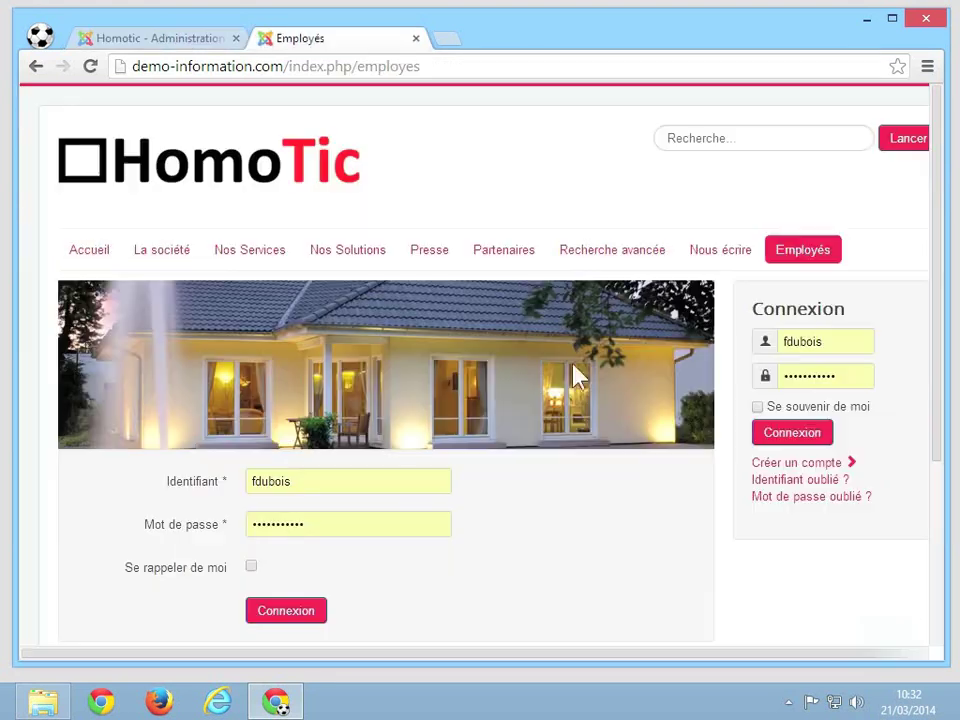
scroll(750, 600, "down", 3)
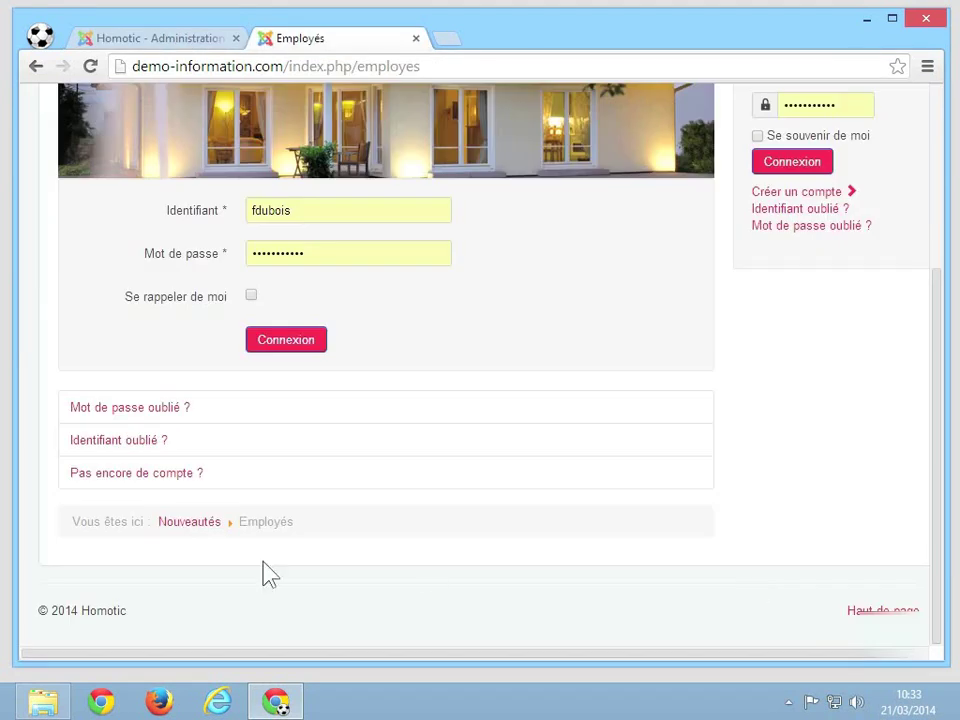
left_click(150, 40)
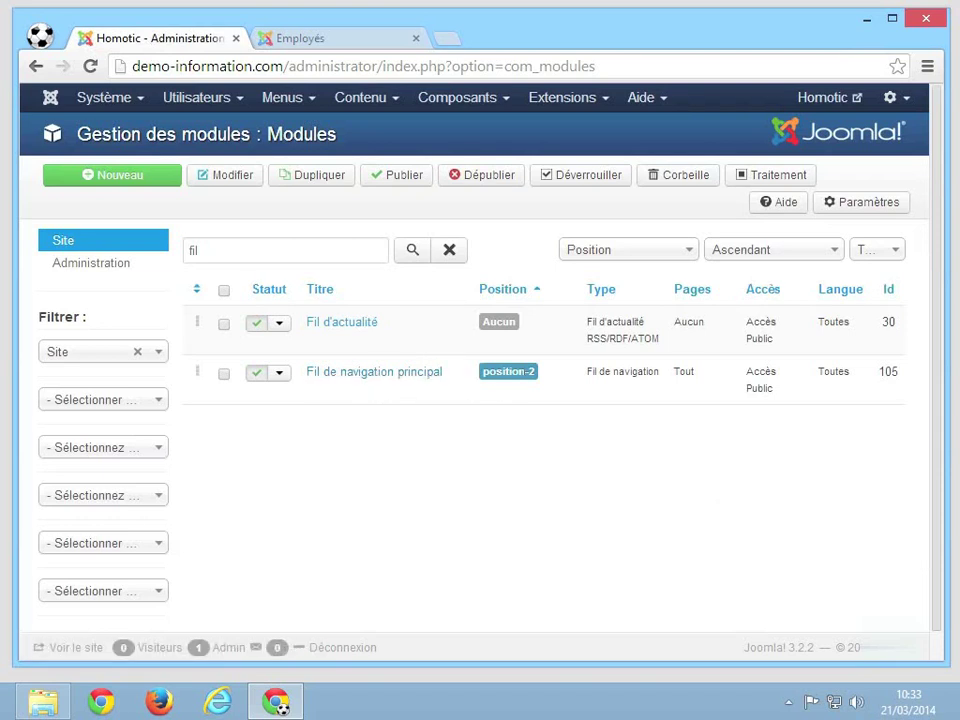
Unpublish the Fil de navigation principal module and reload the public Employés page to check the effect.
left_click(257, 376)
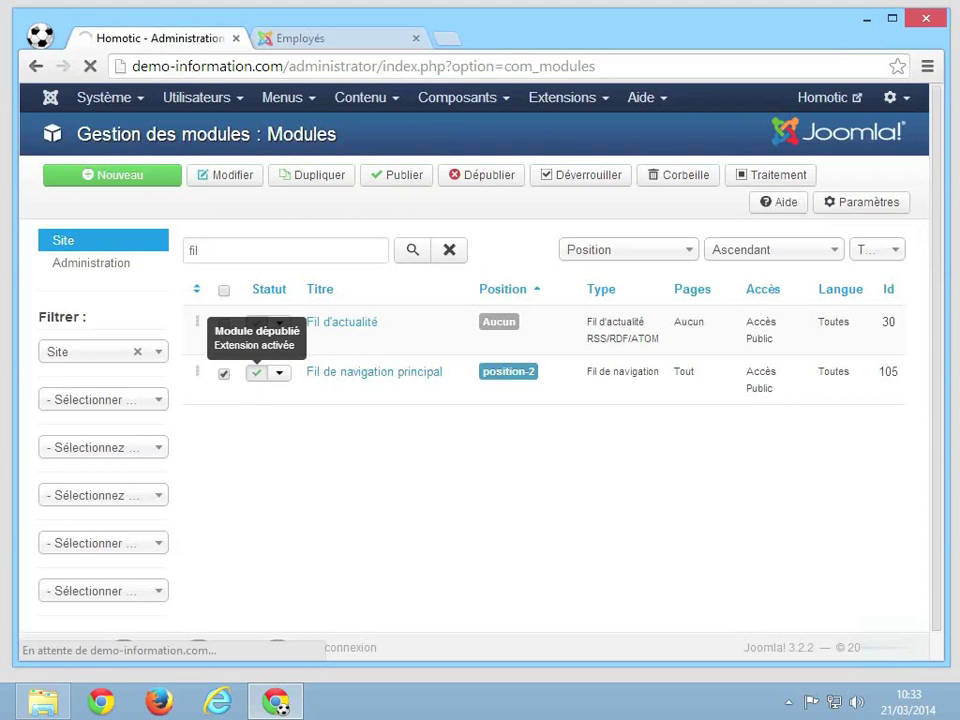
left_click(338, 40)
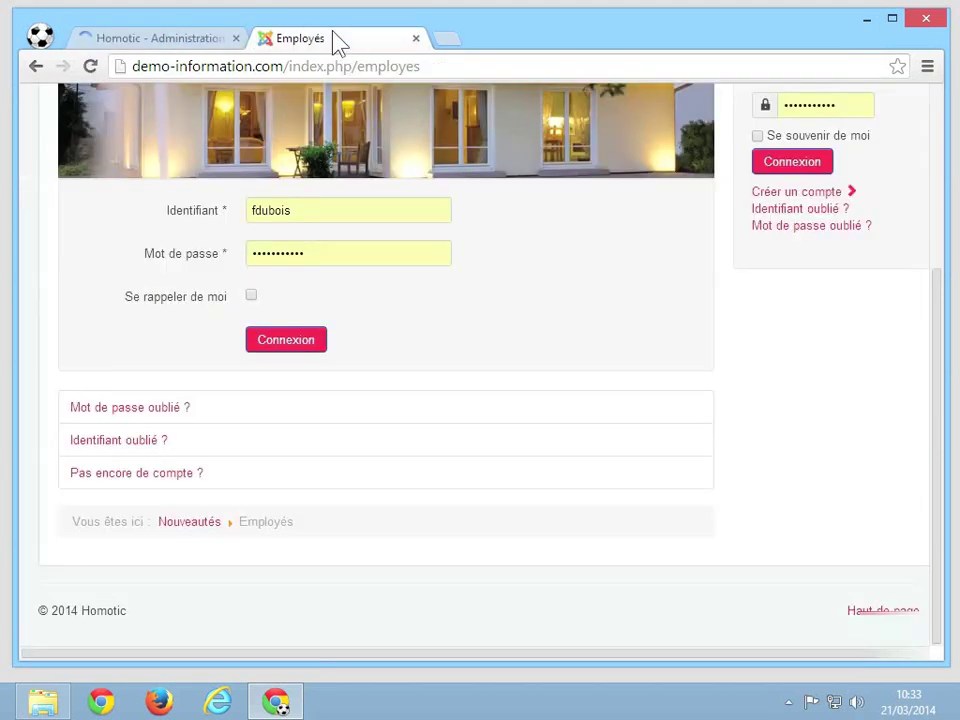
left_click(89, 67)
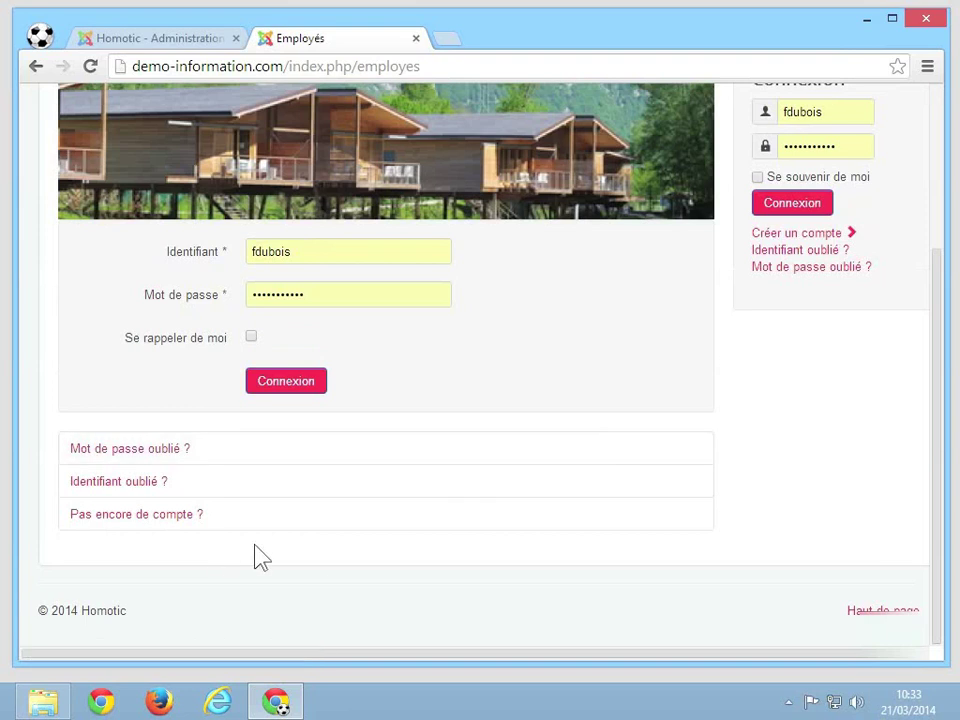
Return to the module manager and republish the Fil de navigation principal module.
left_click(150, 42)
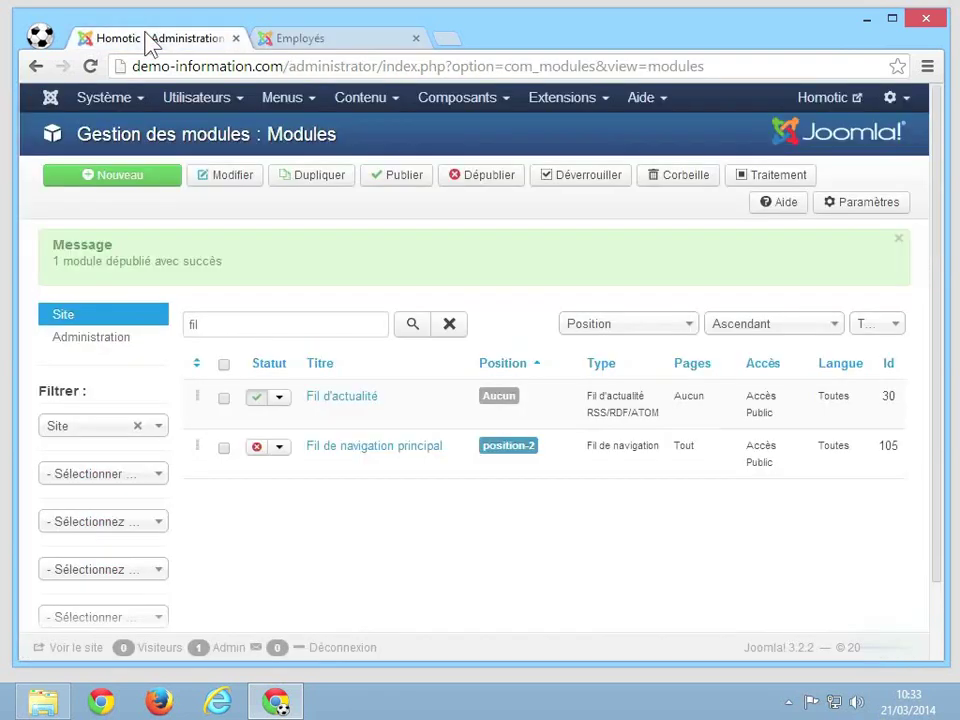
left_click(257, 450)
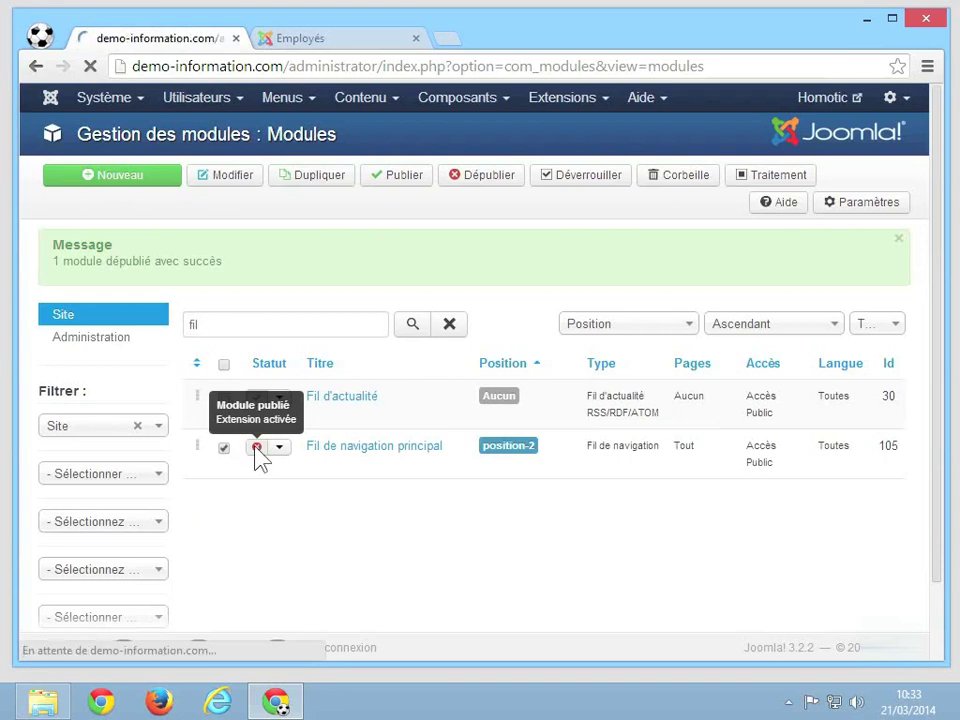
Open the Fil de navigation principal module, set its position to Droite [position-7] and save it.
left_click(390, 449)
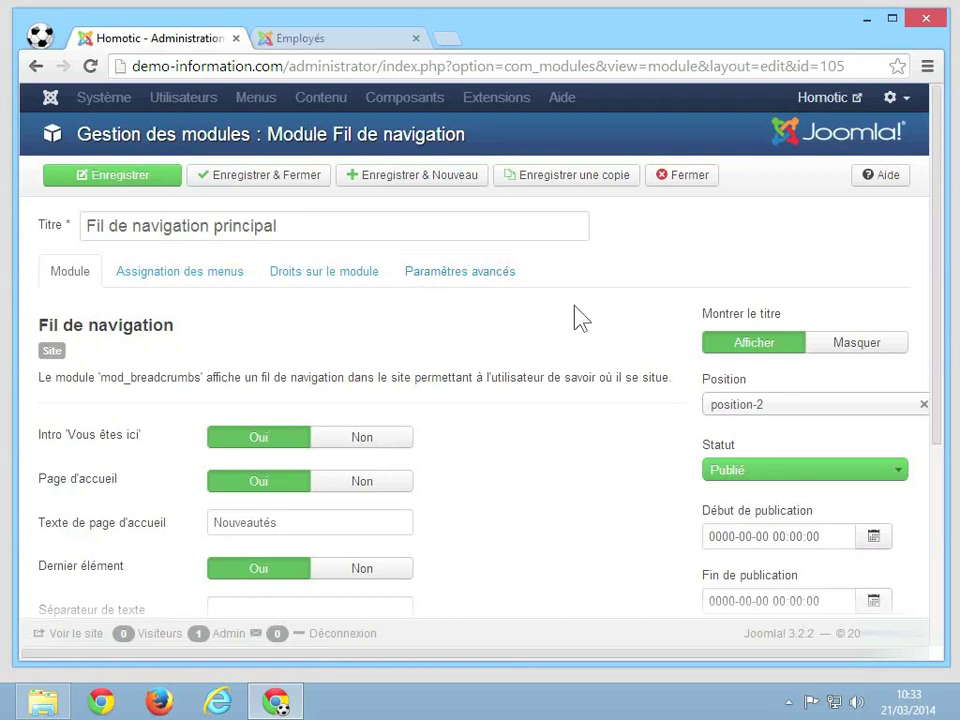
scroll(581, 318, "down", 2)
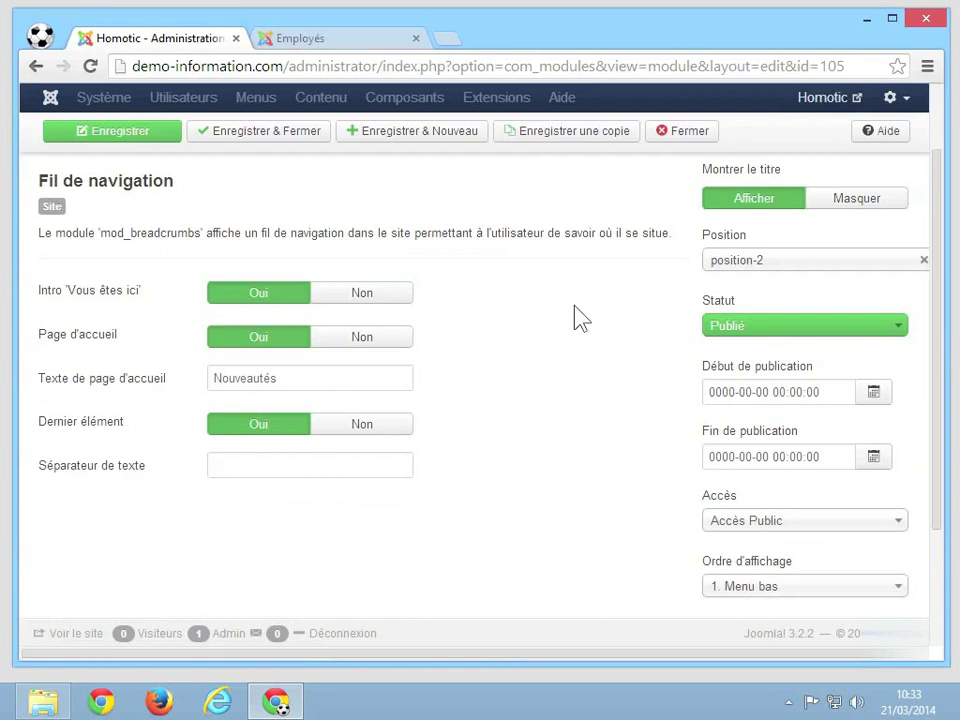
left_click(750, 266)
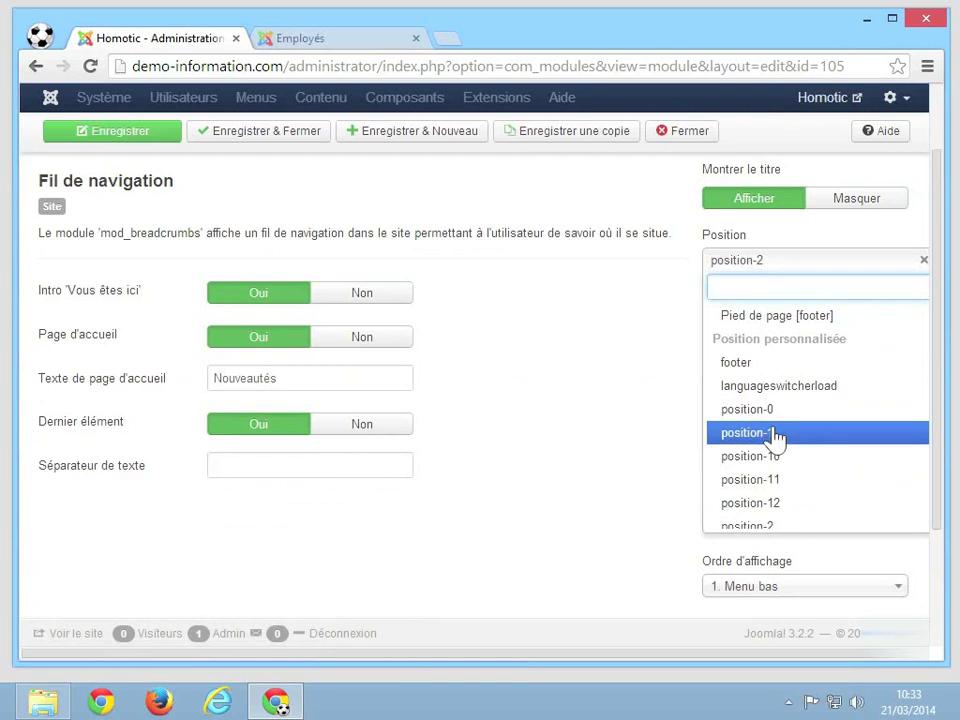
scroll(775, 437, "up", 10)
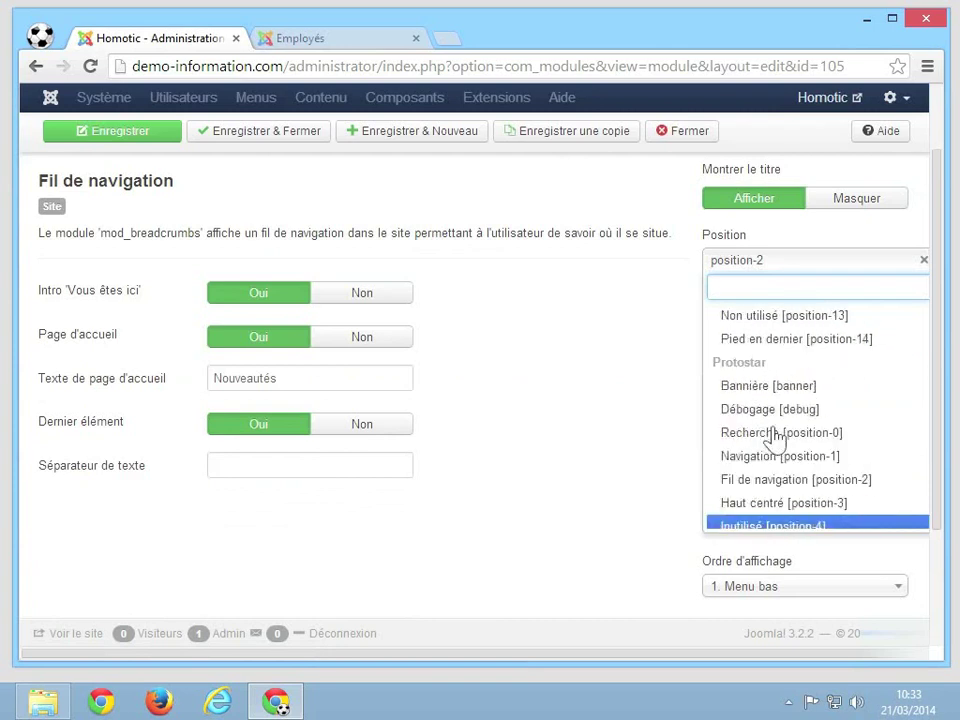
scroll(775, 437, "up", 2)
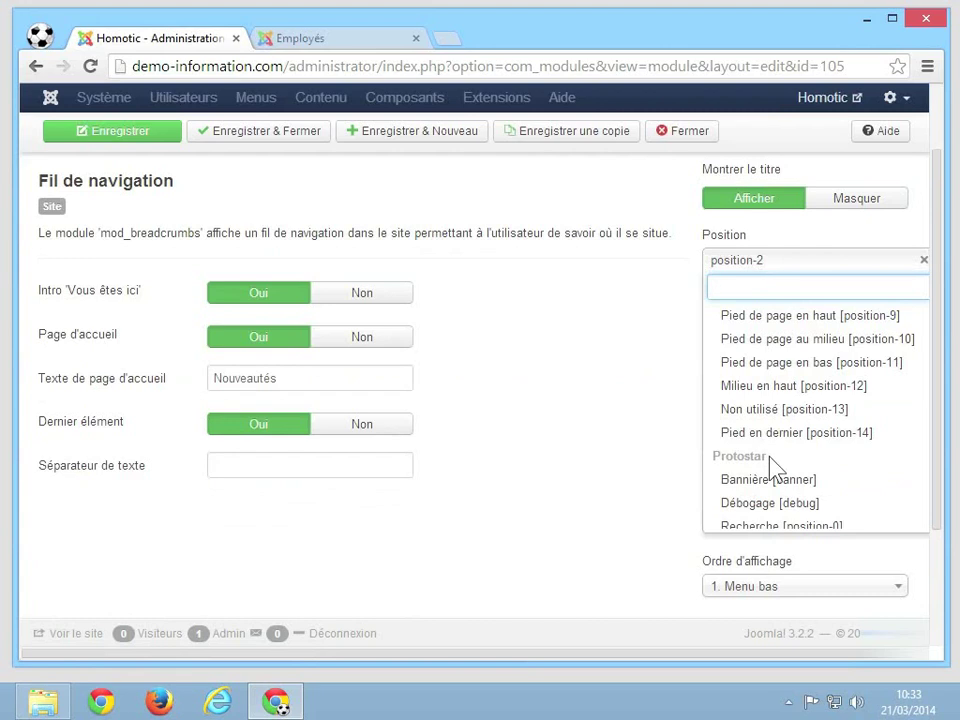
scroll(775, 465, "down", 2)
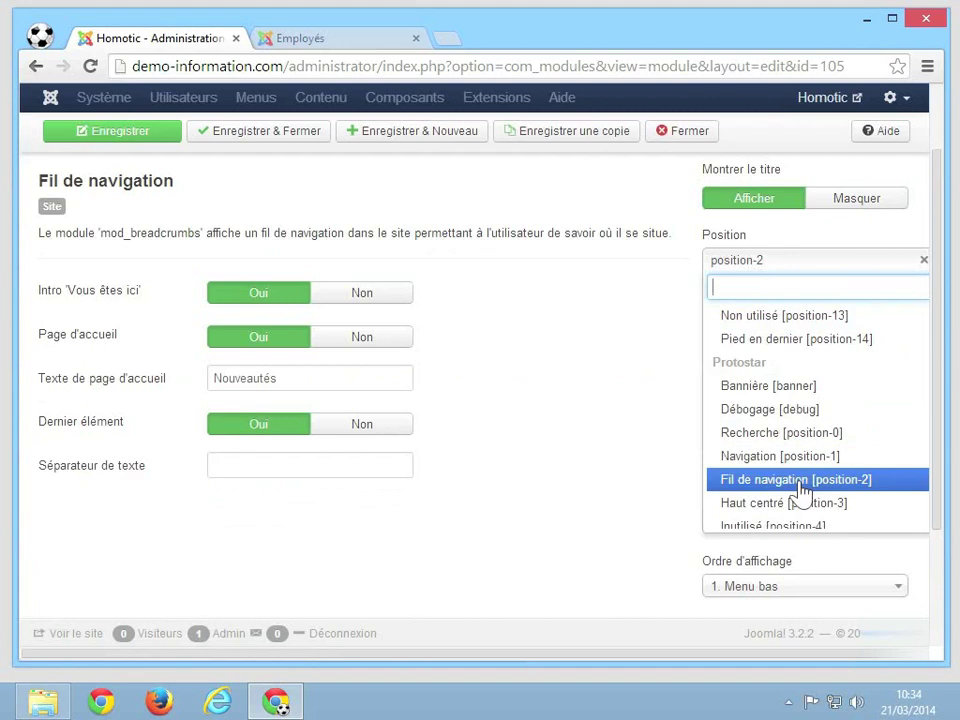
scroll(801, 488, "down", 2)
left_click(750, 508)
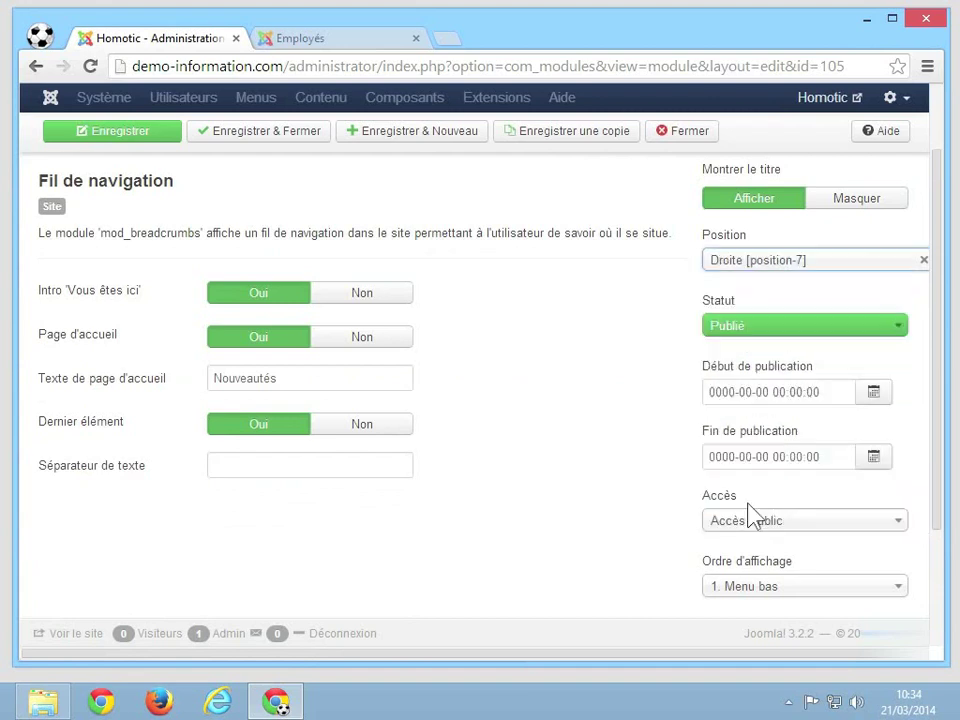
left_click(130, 135)
Reload the public Employés page, check where the breadcrumb module is displayed and return to the module settings.
left_click(322, 40)
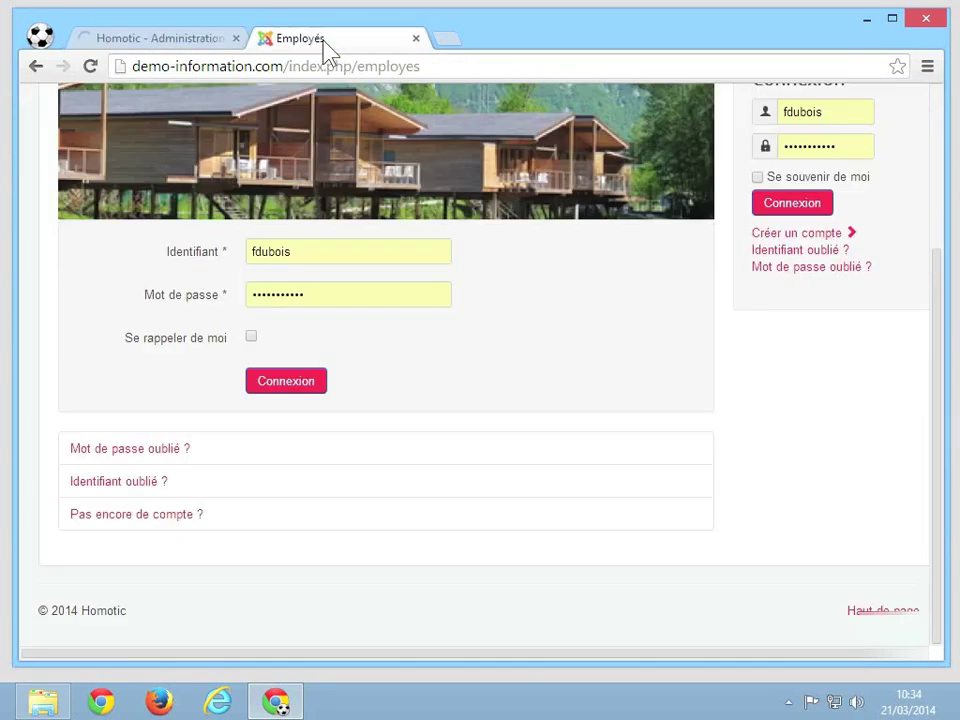
left_click(91, 67)
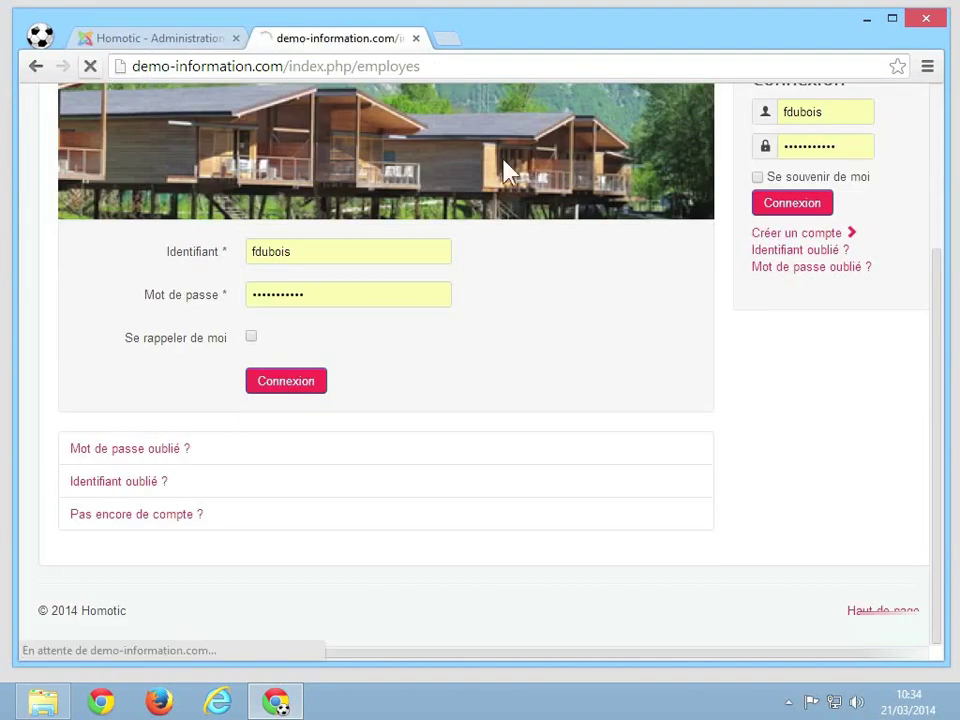
scroll(642, 264, "up", 2)
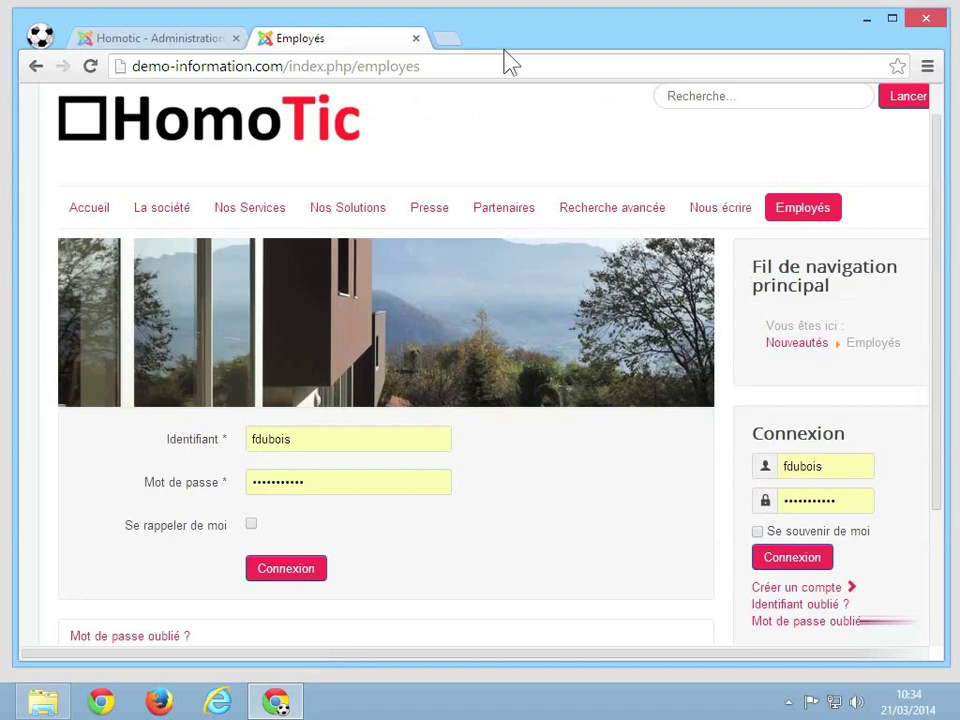
left_click(210, 45)
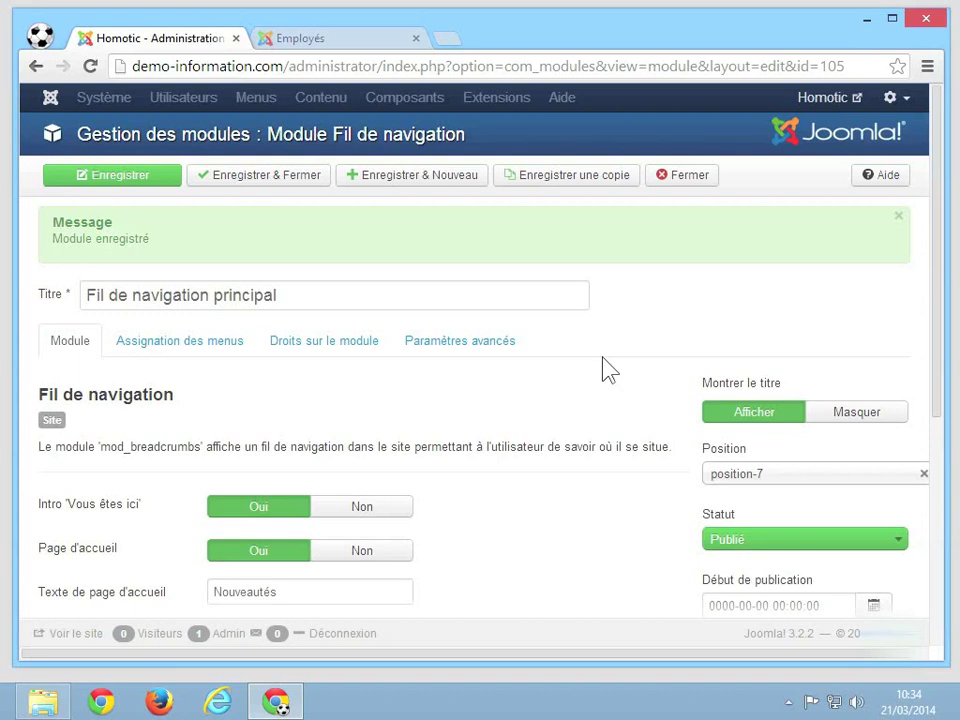
Close the module settings and clear the "fil" title search from the module list.
left_click(663, 182)
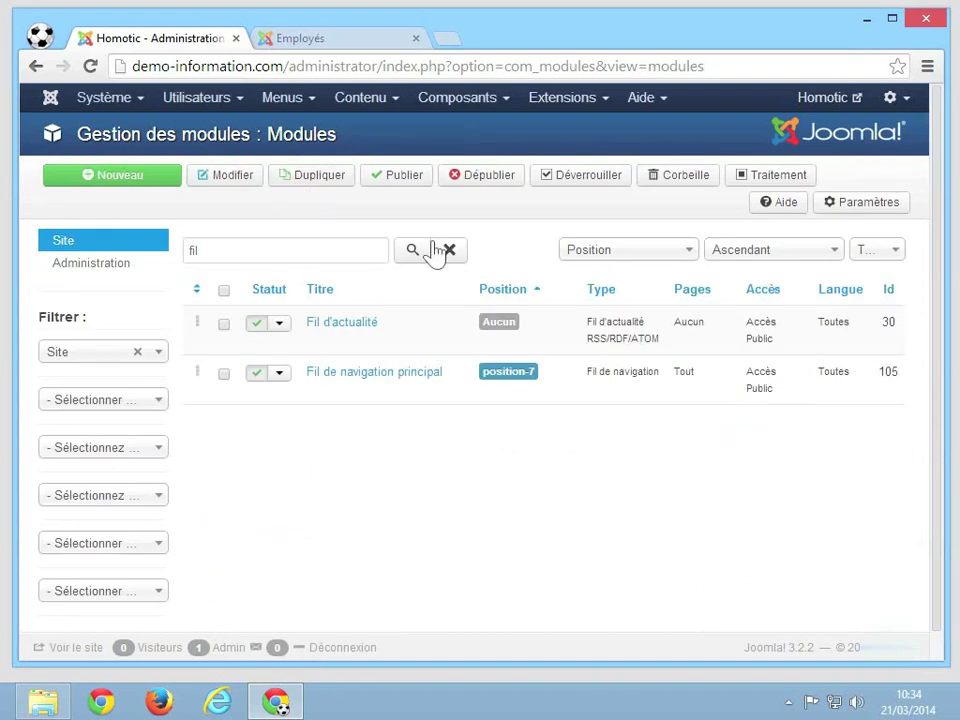
double_click(234, 252)
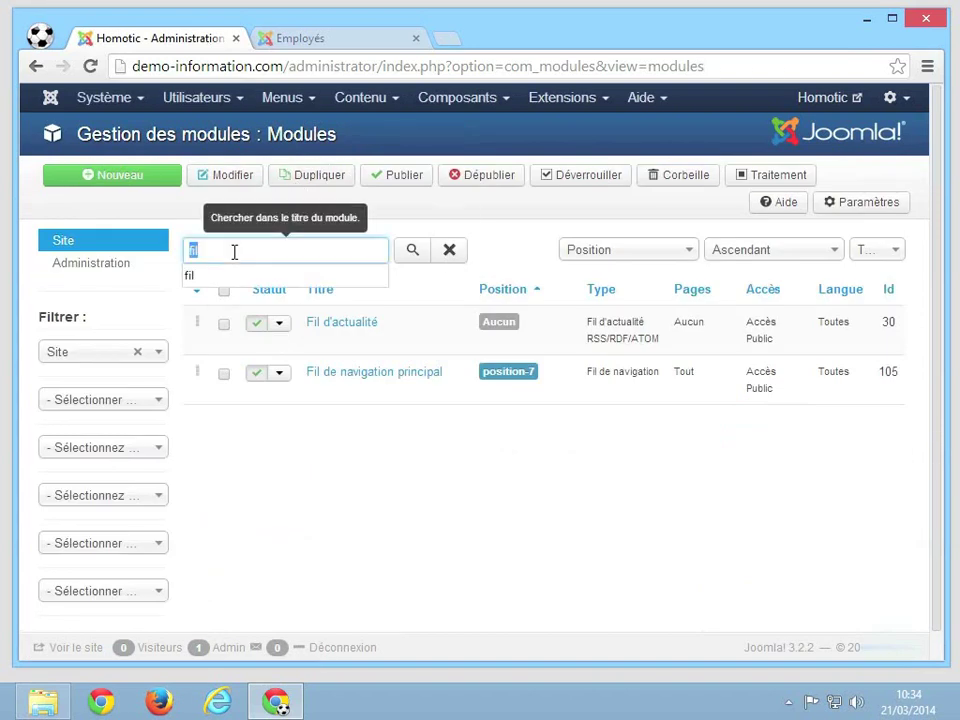
key("BackSpace")
key("Return")
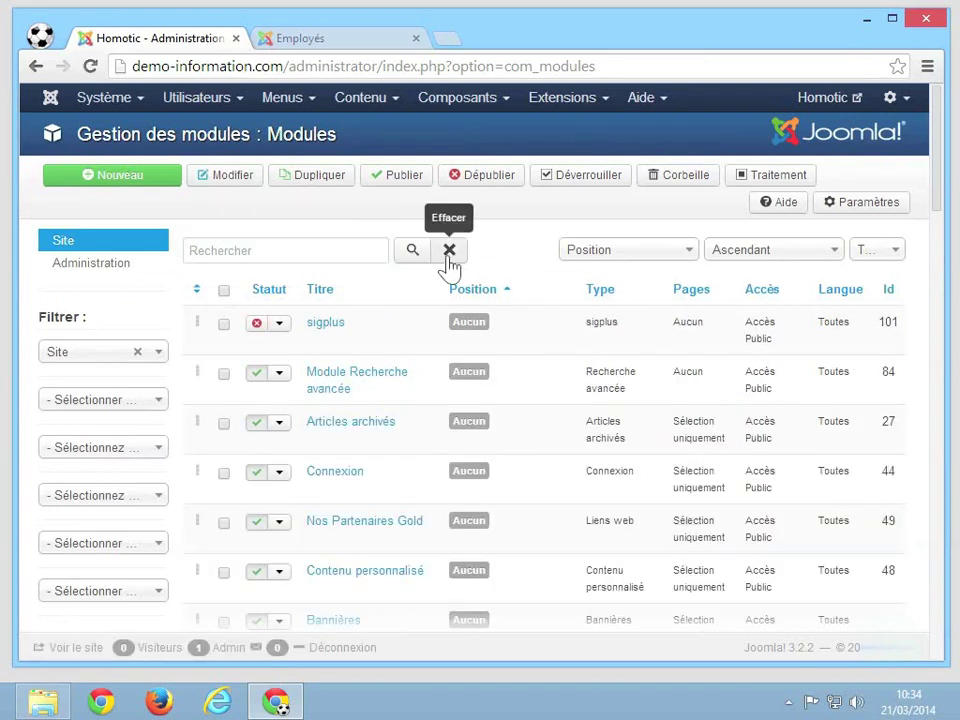
Examine the module list's sort criteria, items-per-page choices and status filter options without changing them.
left_click(615, 262)
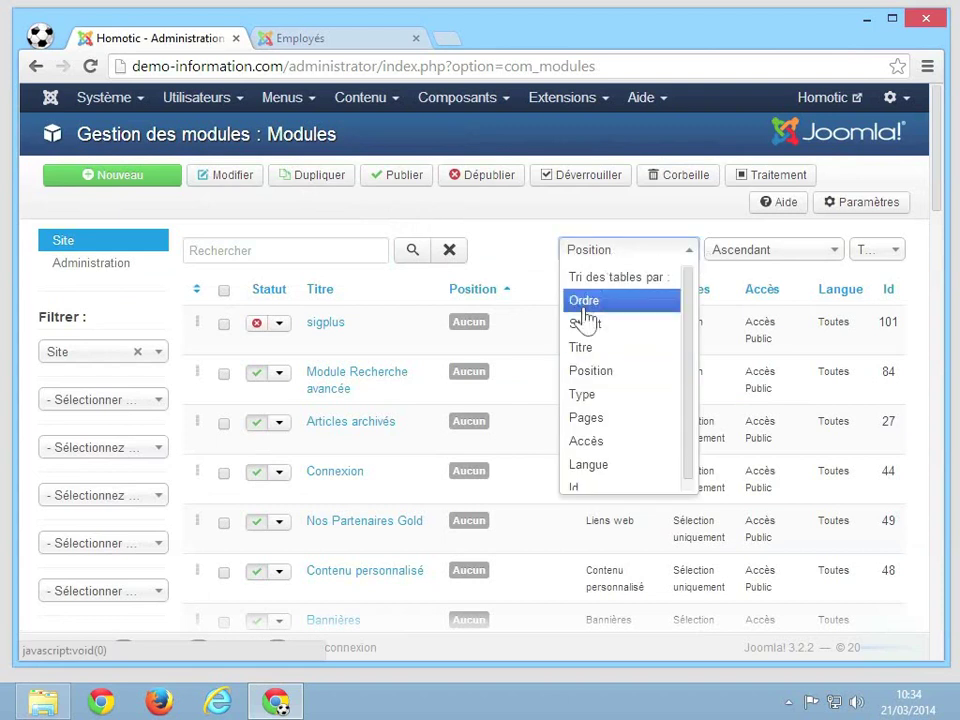
scroll(621, 452, "down", 1)
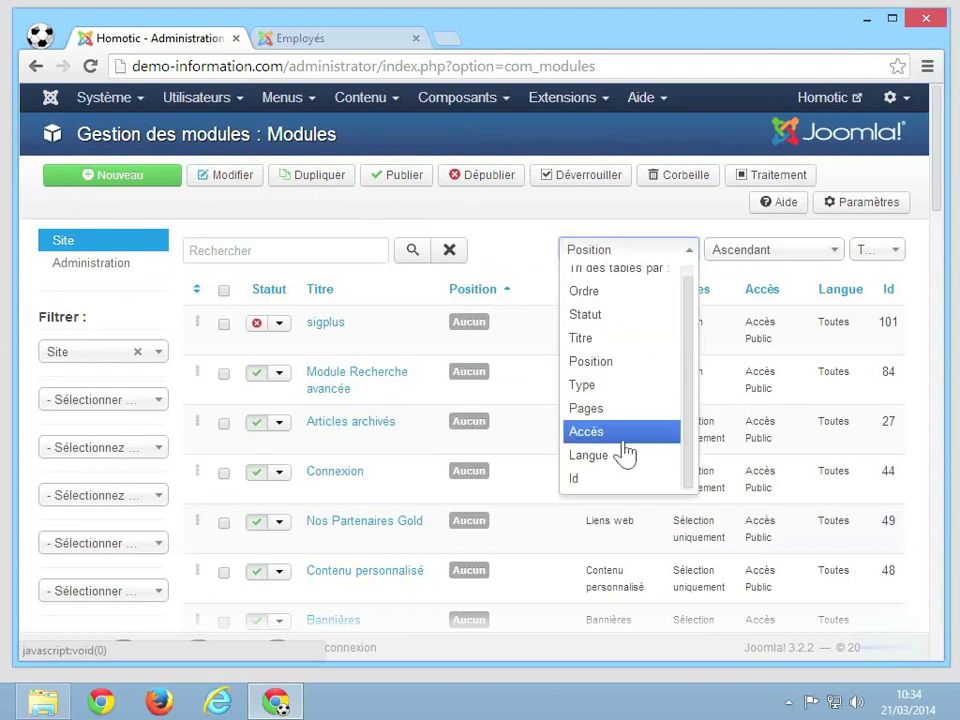
left_click(712, 228)
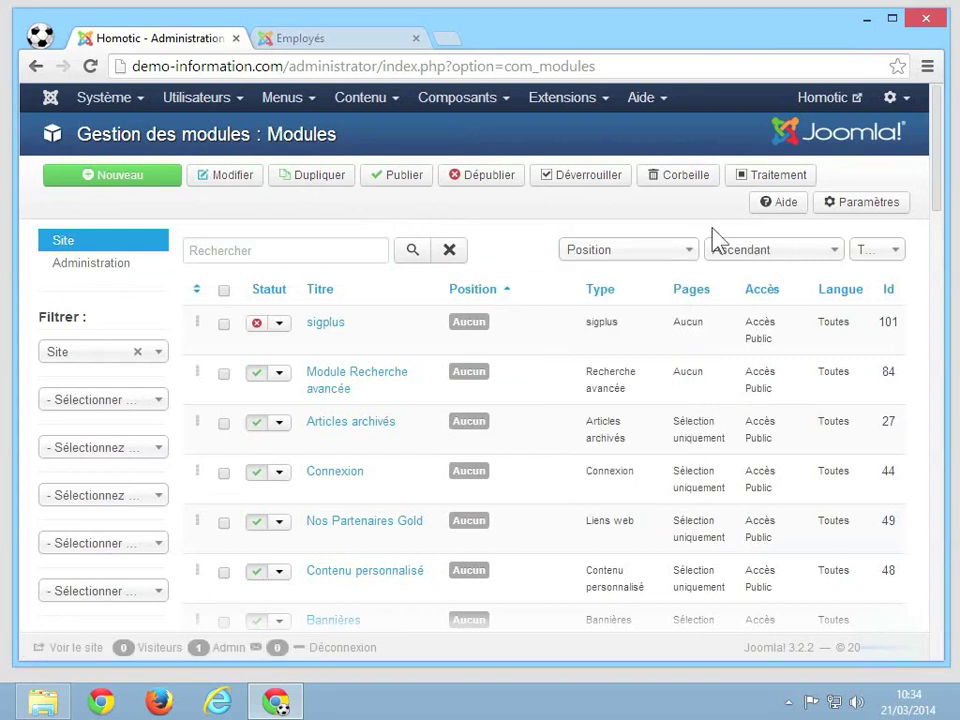
left_click(894, 254)
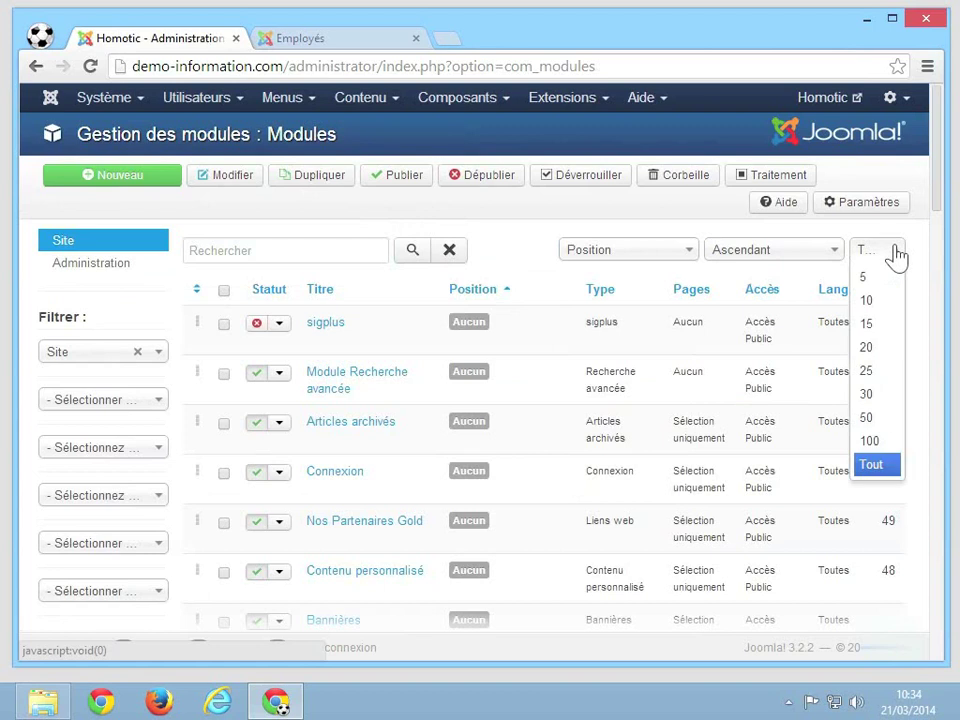
left_click(513, 255)
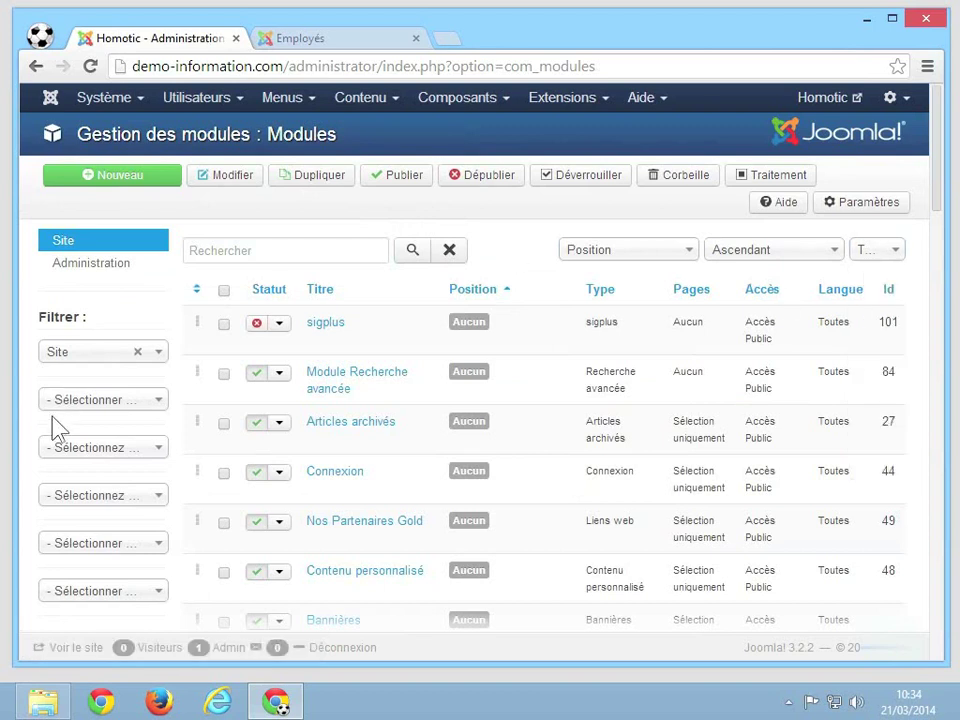
left_click(113, 413)
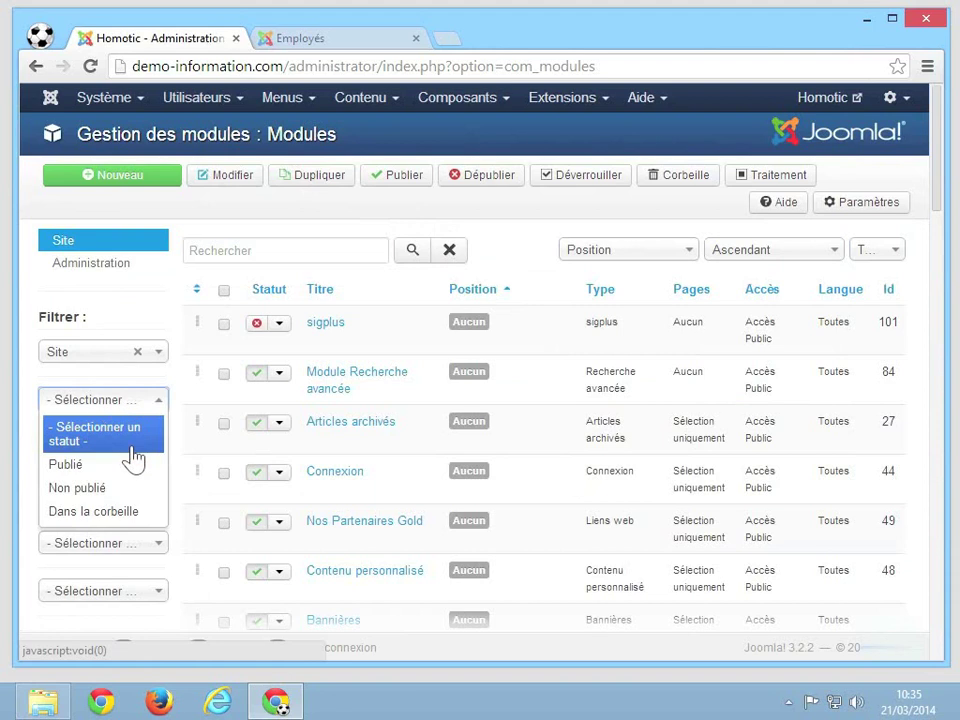
left_click(151, 376)
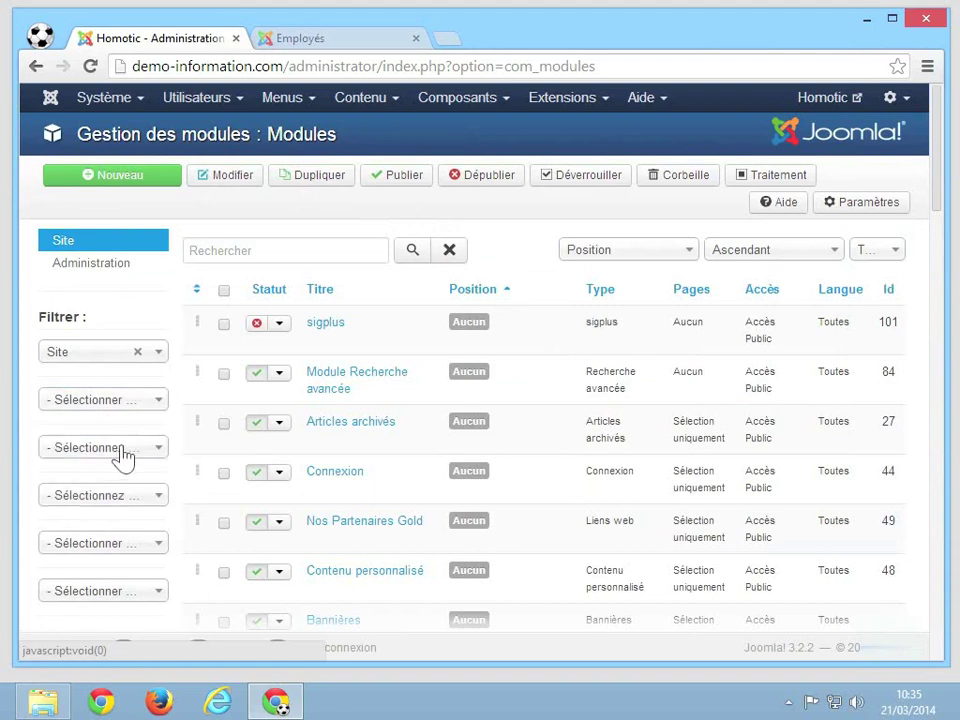
Filter the module list by position-7 and look through the modules assigned there.
left_click(122, 457)
scroll(108, 588, "down", 1)
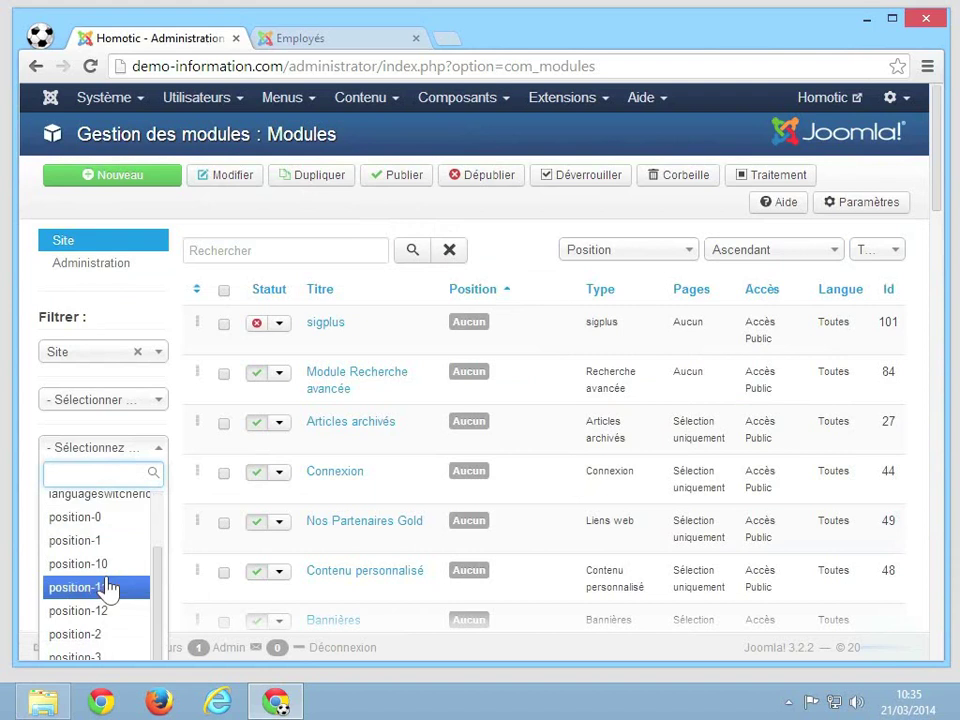
scroll(107, 585, "down", 1)
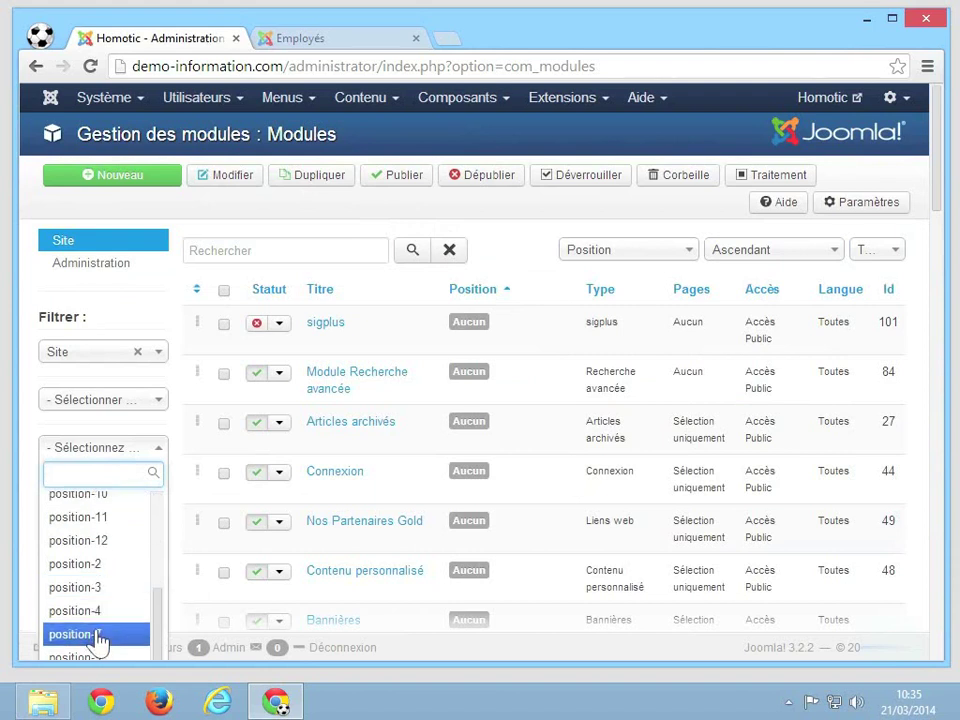
left_click(98, 635)
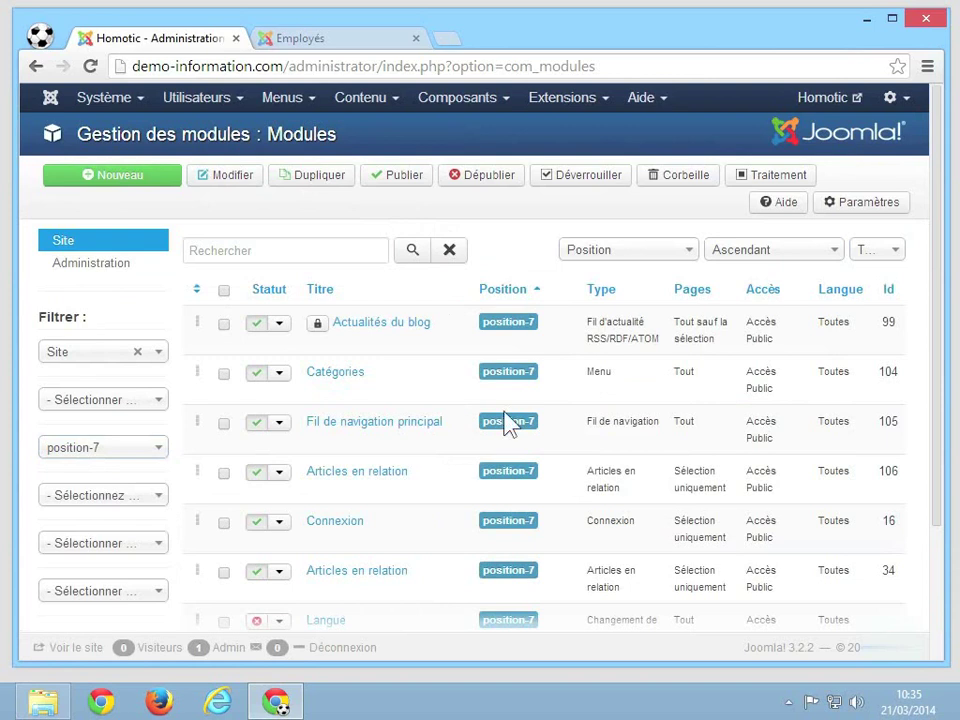
scroll(497, 557, "down", 2)
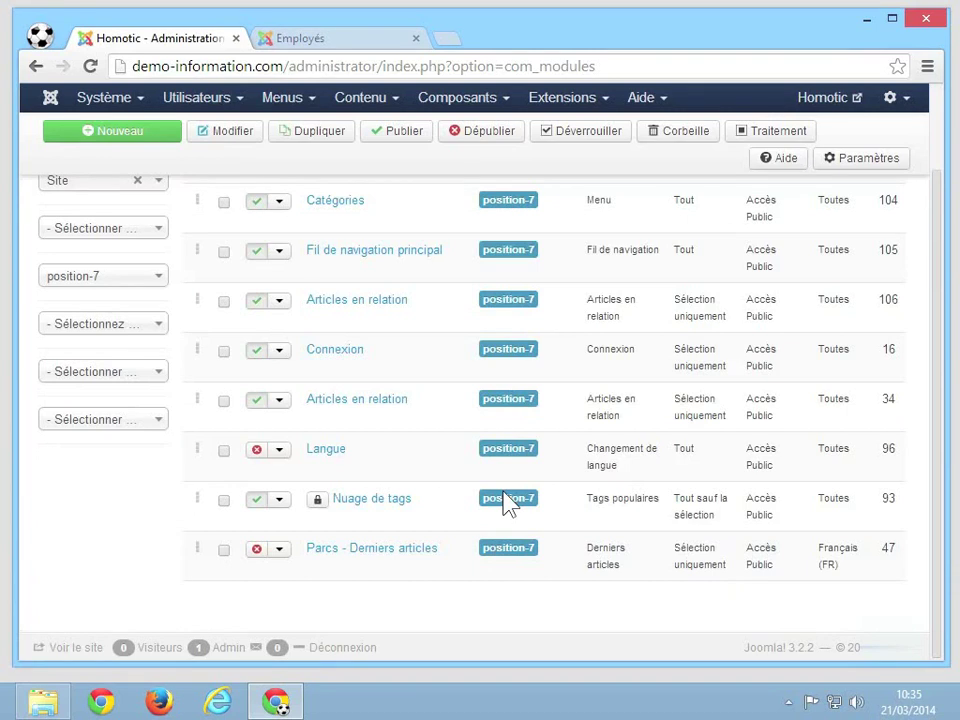
scroll(508, 503, "up", 2)
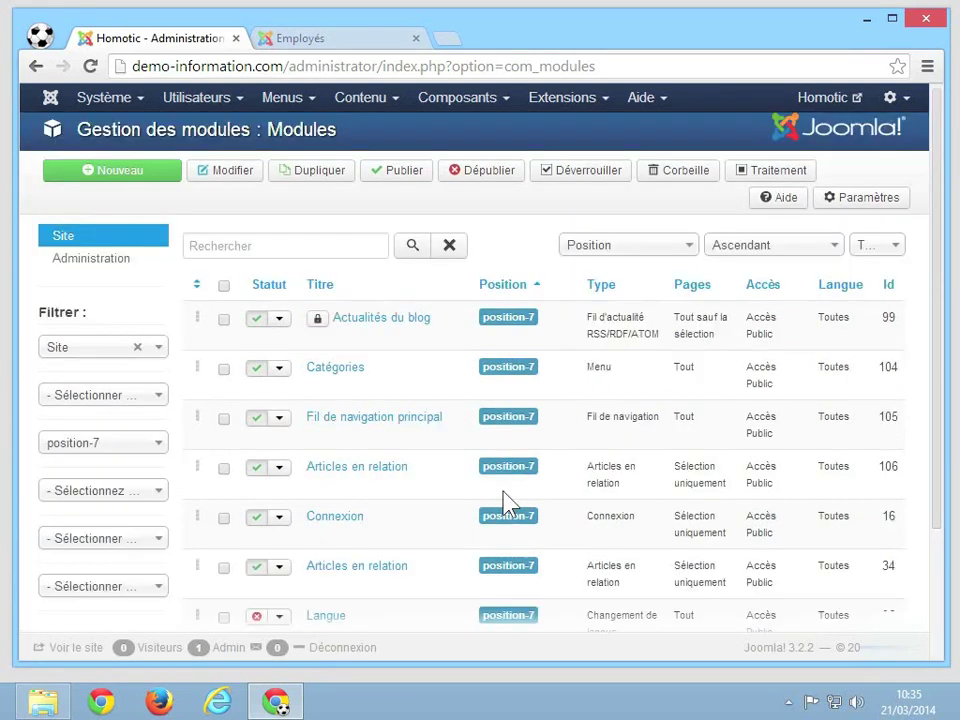
Try selecting and deselecting all listed modules, and select only Actualités du blog and Fil de navigation principal.
left_click(224, 287)
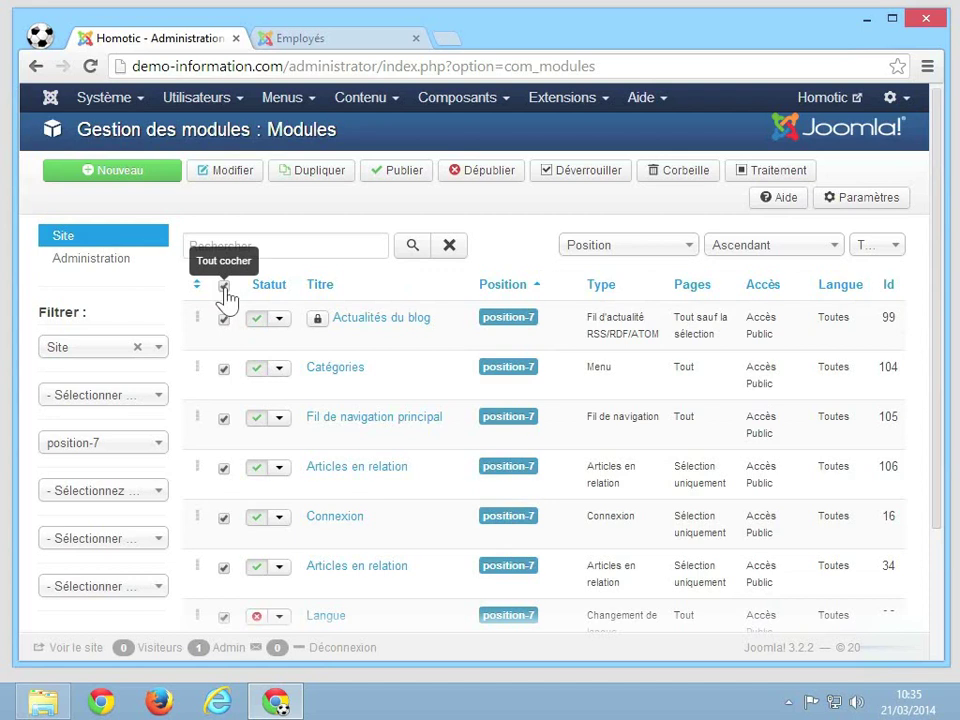
left_click(224, 288)
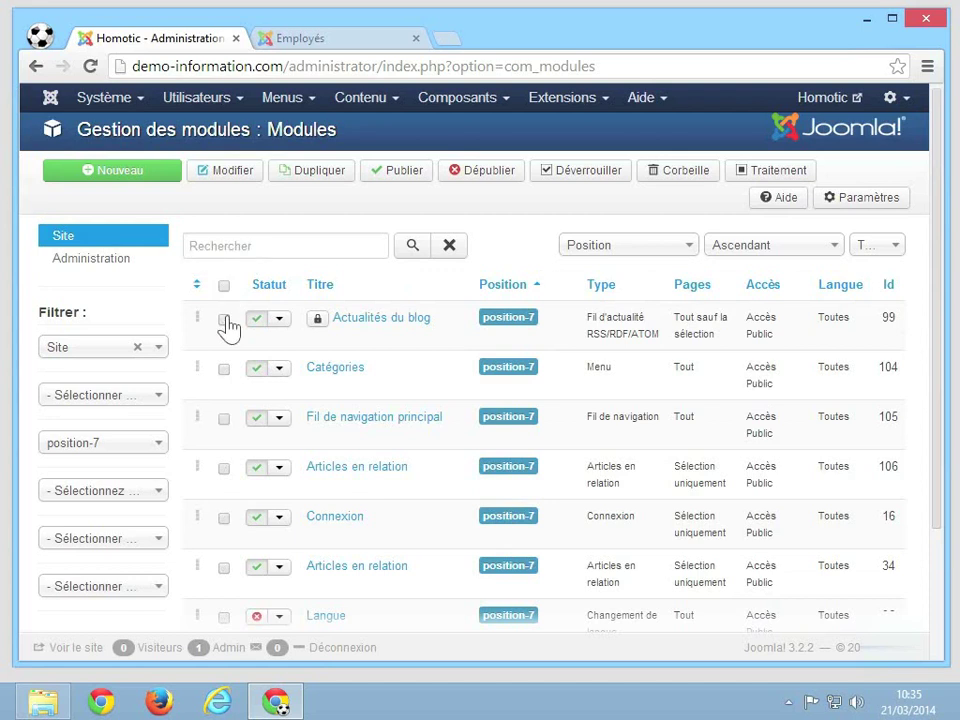
left_click(225, 320)
left_click(224, 420)
Examine the batch processing options for the selected modules, including the position choices, and cancel without applying anything.
left_click(808, 172)
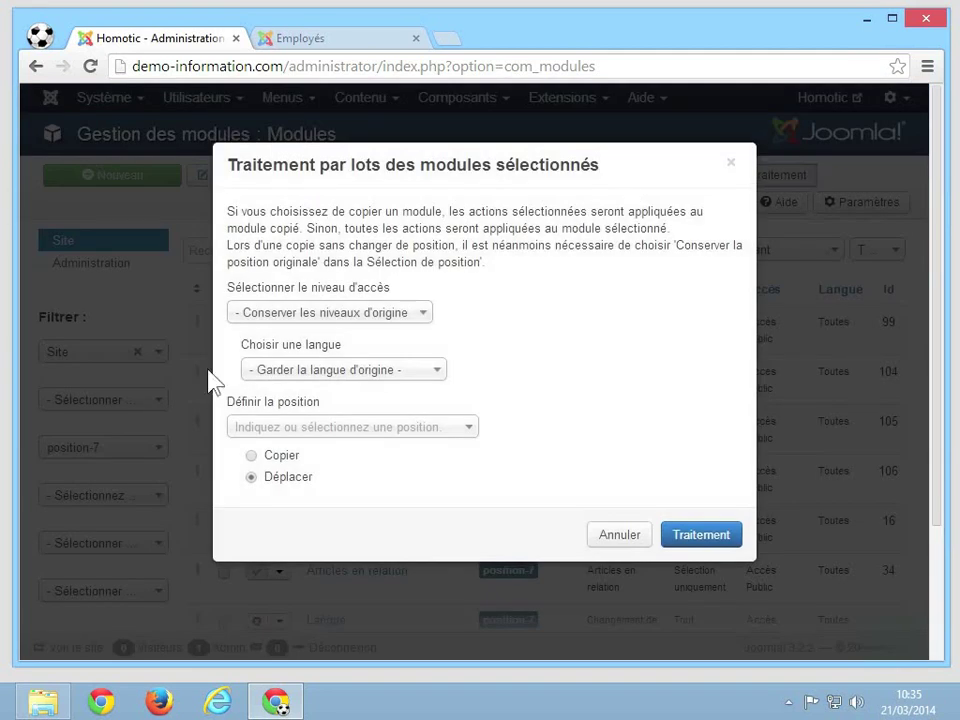
left_click(282, 430)
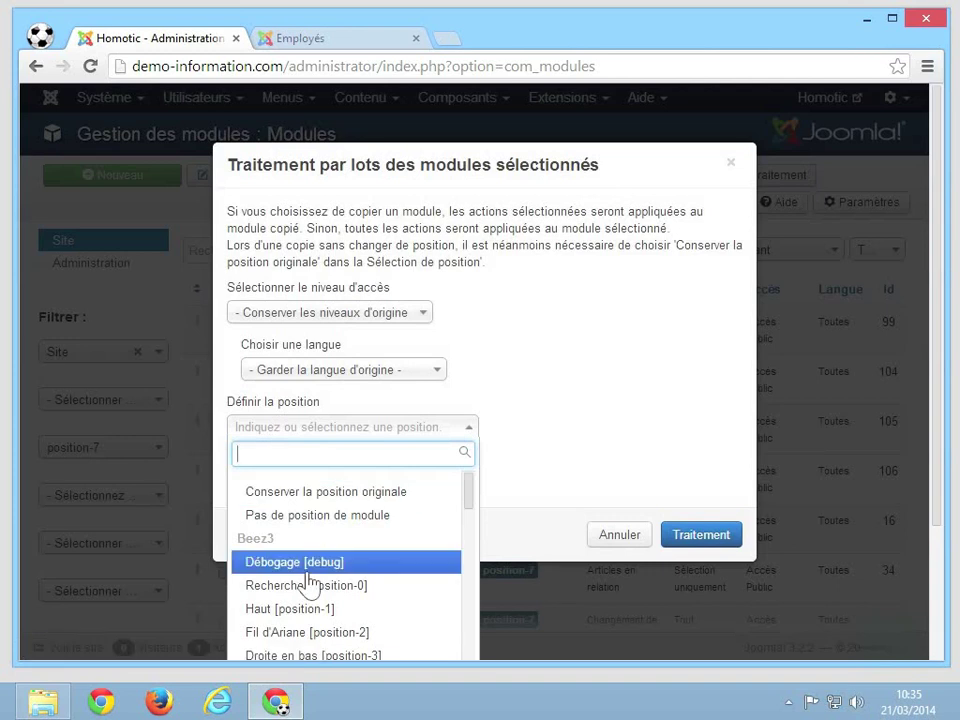
left_click(553, 429)
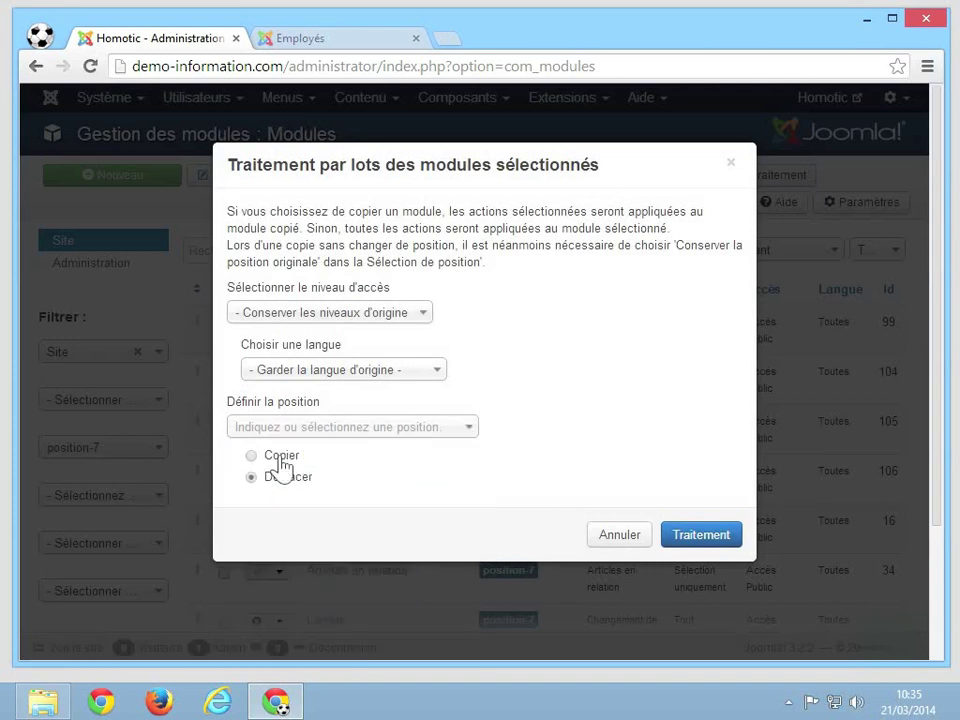
left_click(615, 550)
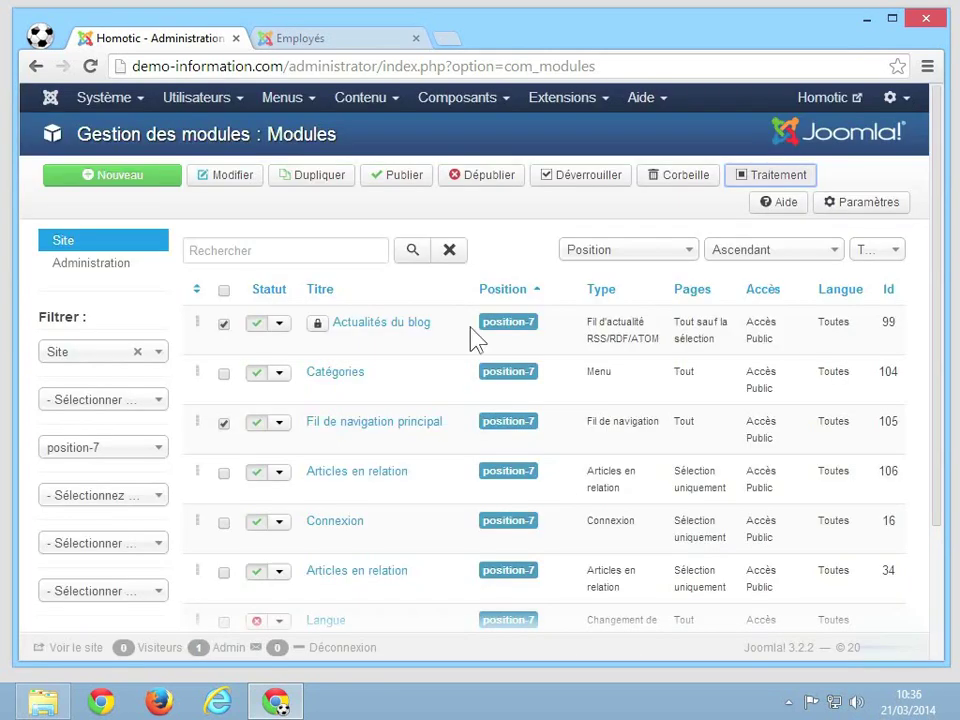